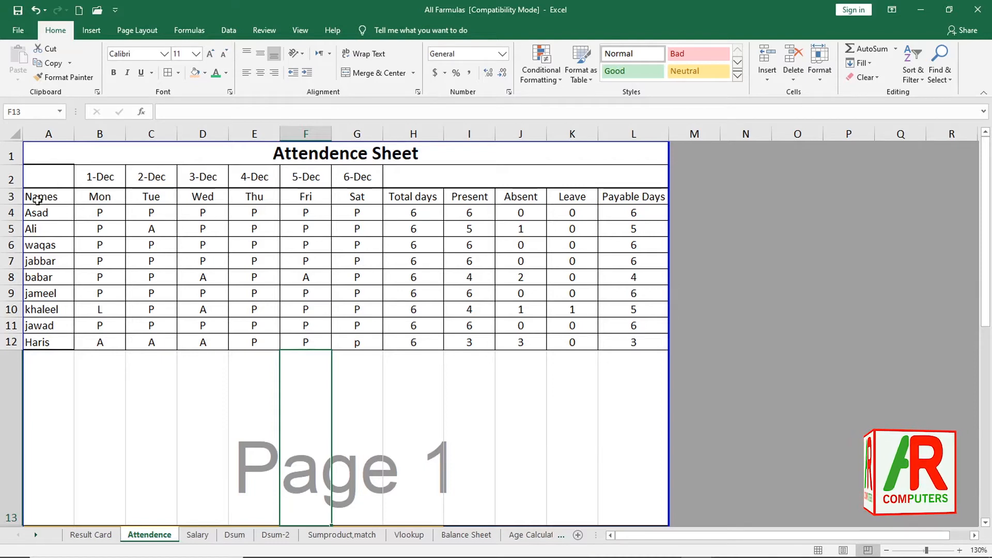
- Fill the Names header cell A3 with the standard light green colour
left_click_drag(32, 198, 649, 201)
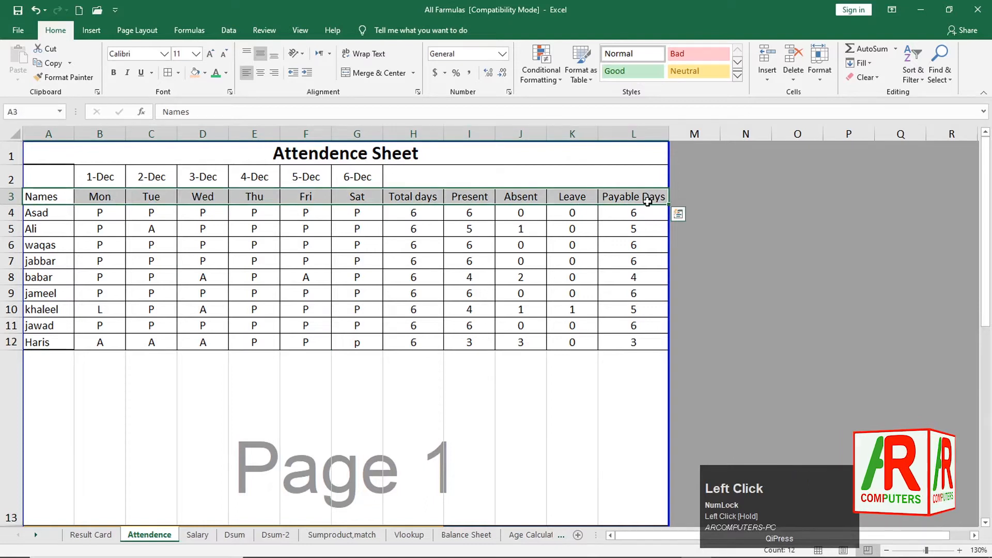
left_click(198, 229)
left_click(35, 197)
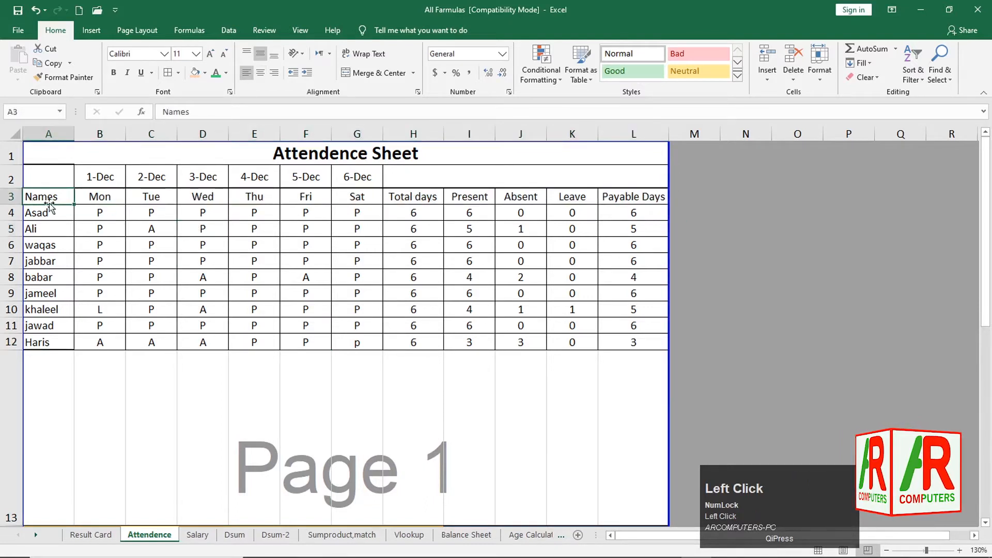
left_click(205, 72)
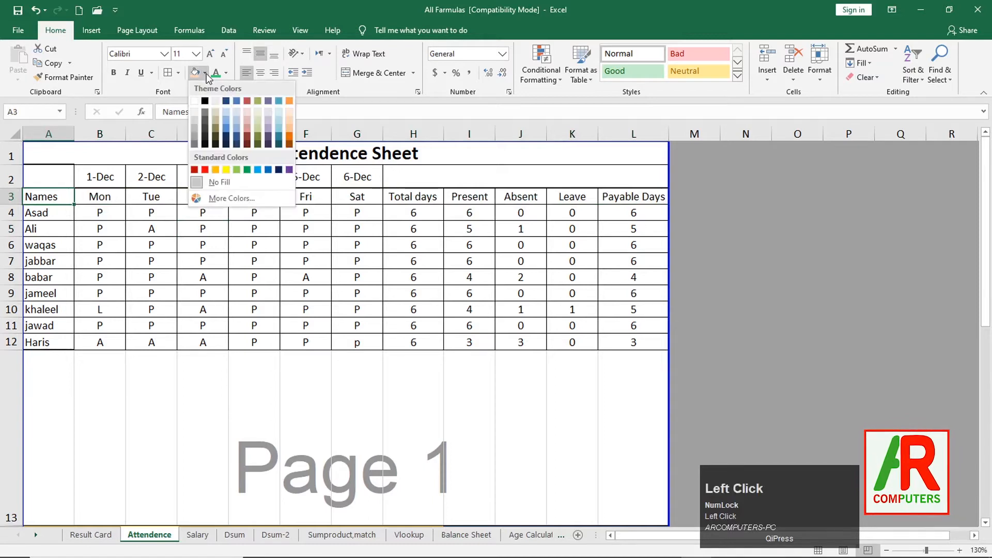
left_click(236, 170)
left_click(80, 263)
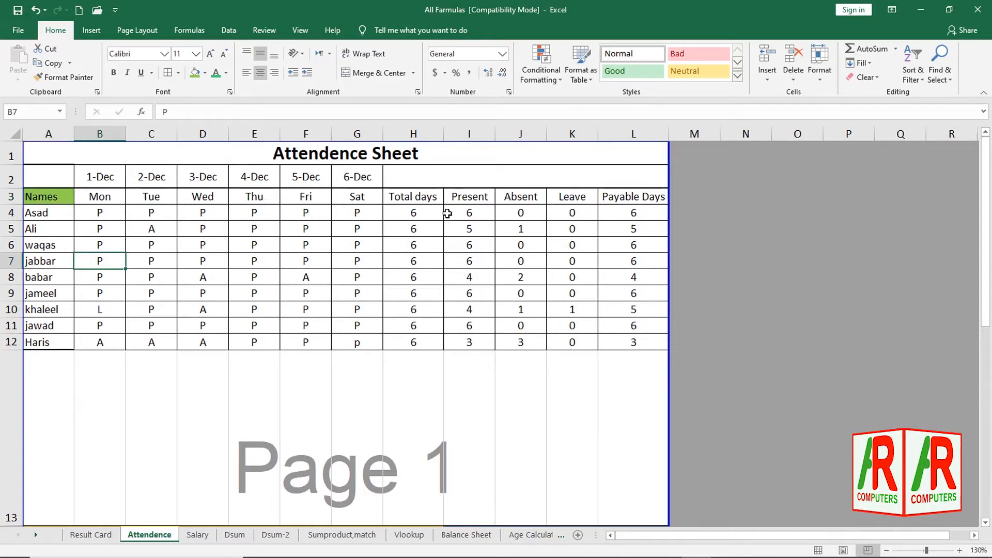
left_click(54, 200)
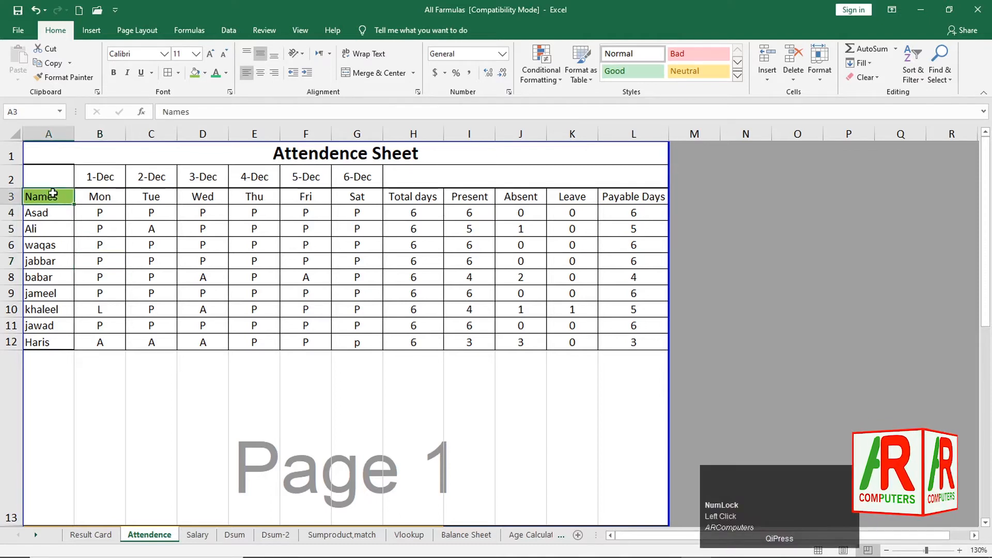
left_click(164, 54)
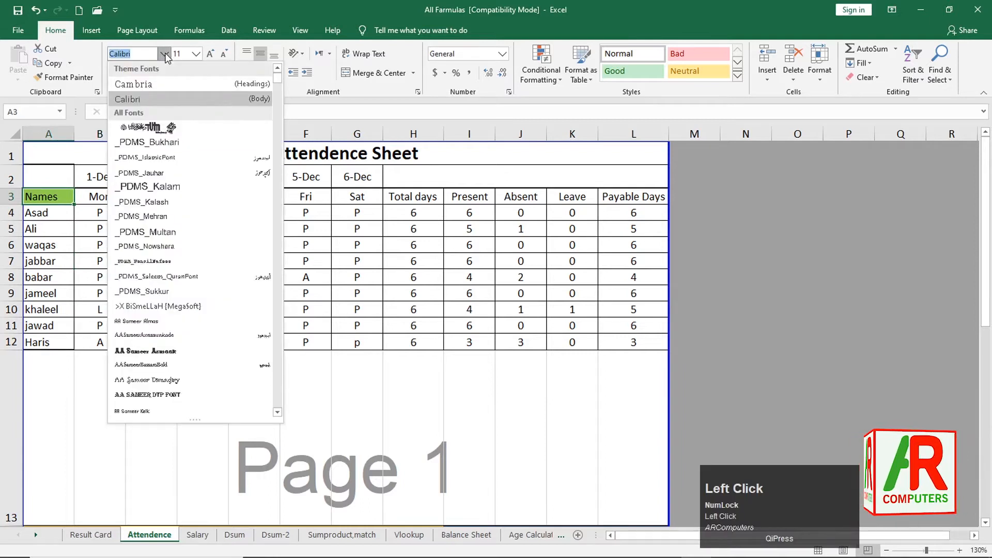
key("Down")
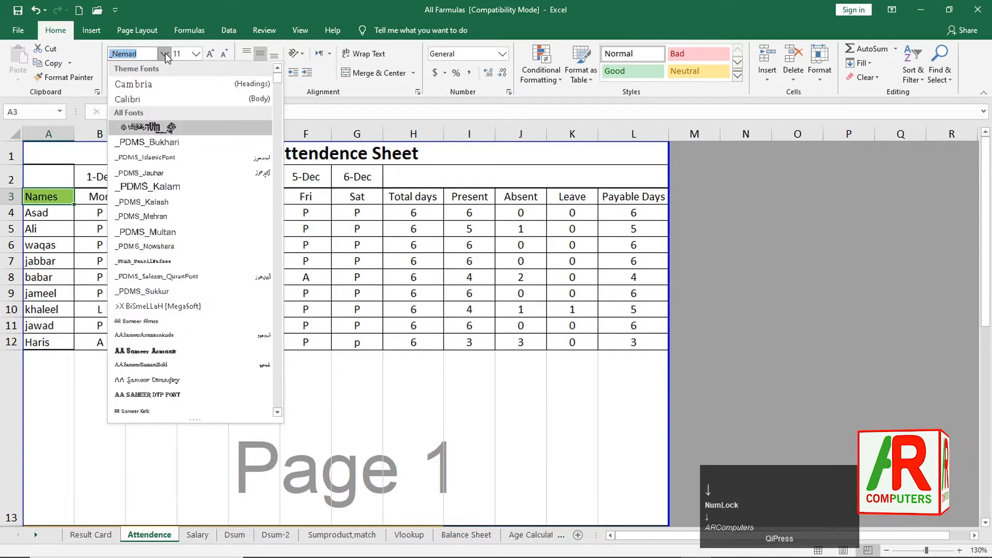
key("Down")
key("Down")
key("Down")
key("Down")
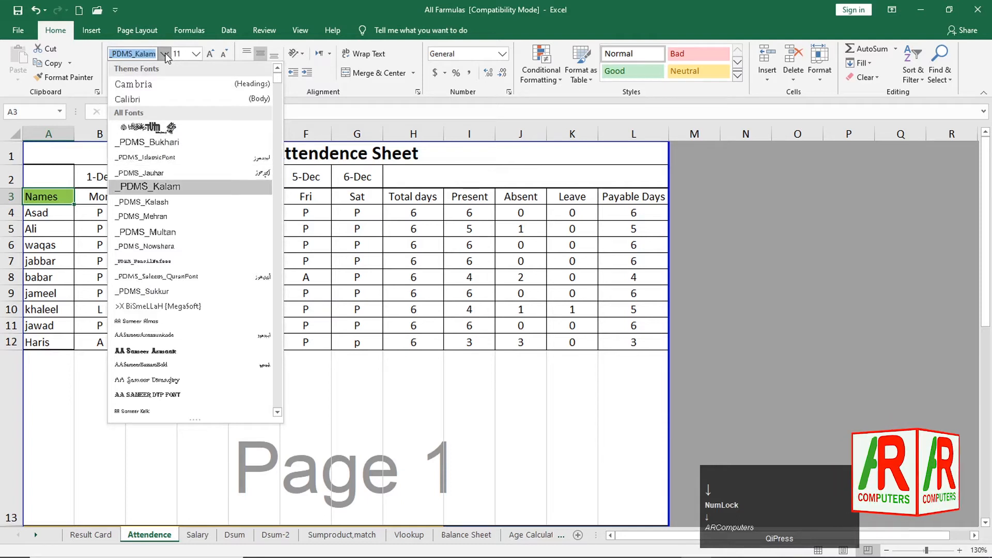
left_click(144, 57)
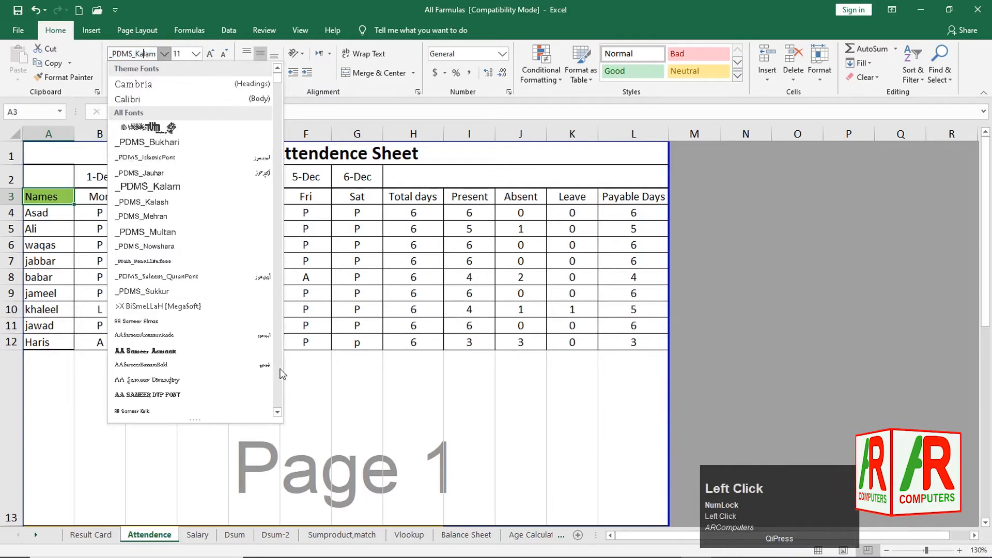
left_click(355, 384)
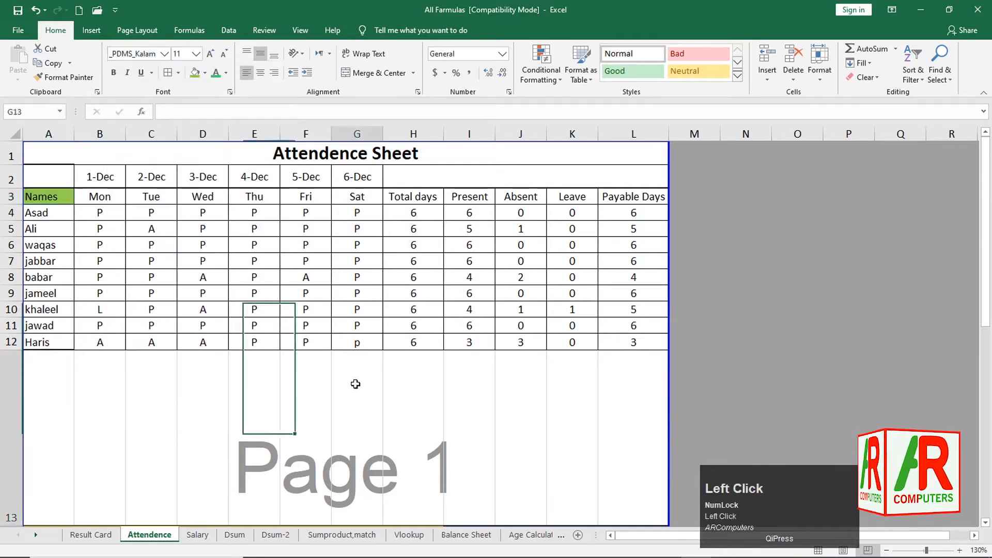
- Make the Names header in A3 bold and italic
left_click(46, 197)
left_click(114, 73)
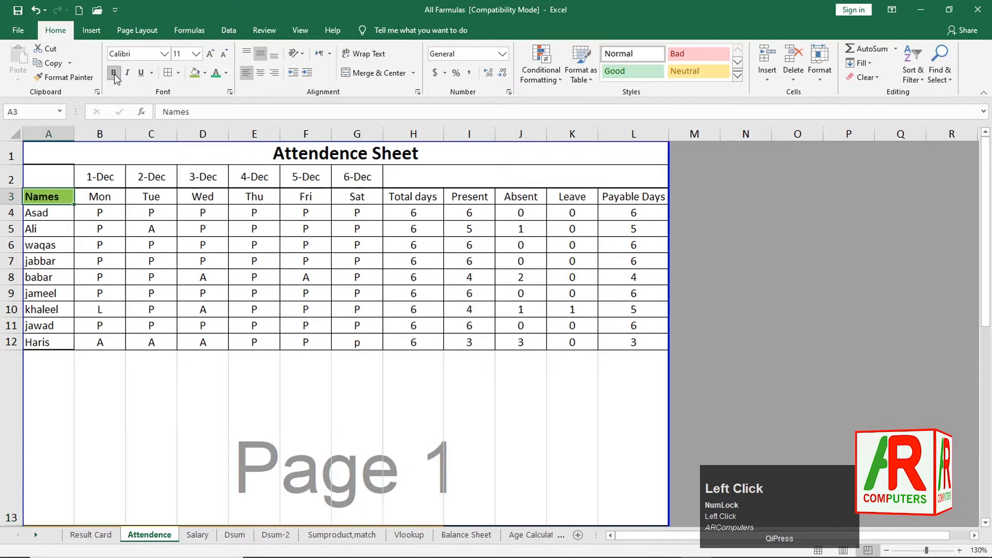
left_click(130, 75)
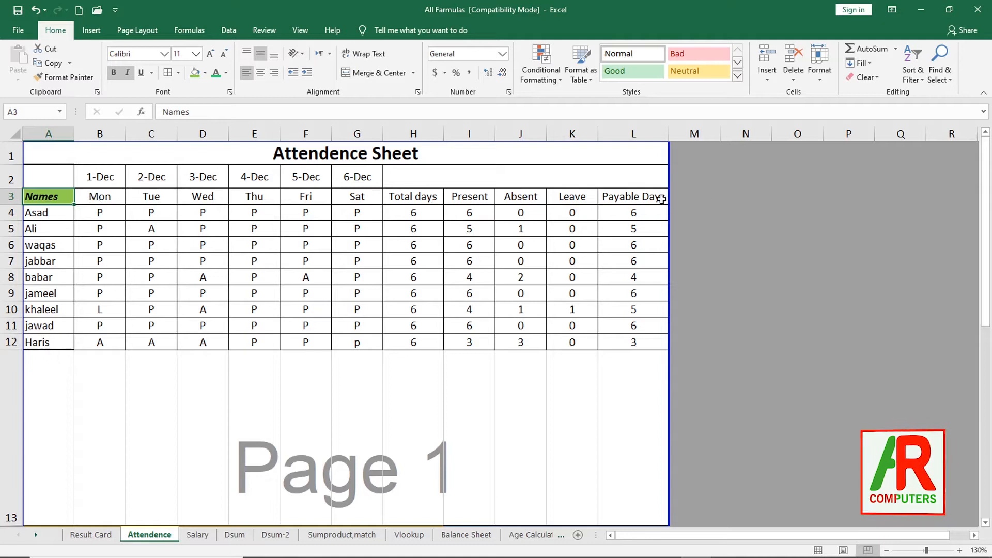
left_click(123, 241)
- Copy the formatting of the Names header in A3 to the remaining headers B3:L3 with Format Painter
left_click(41, 197)
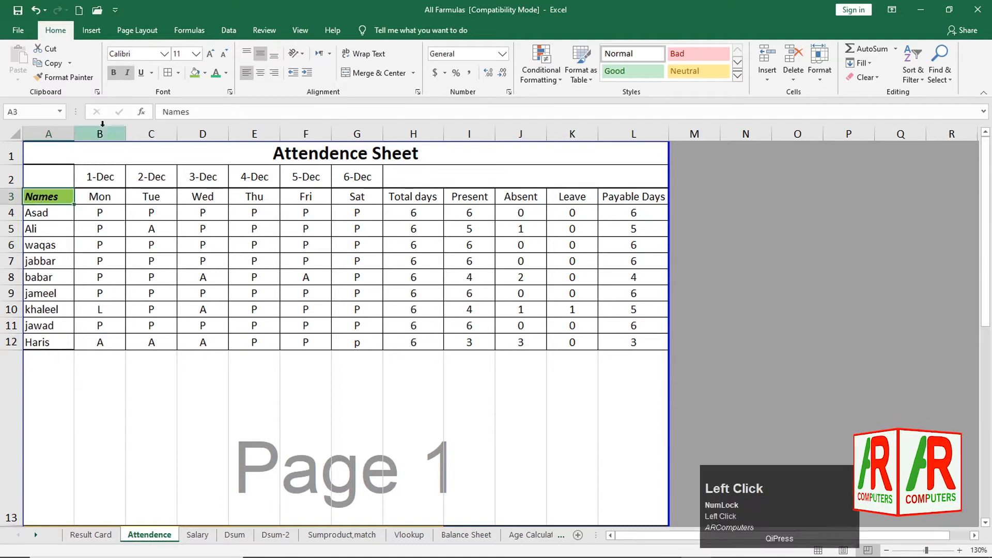
left_click(64, 78)
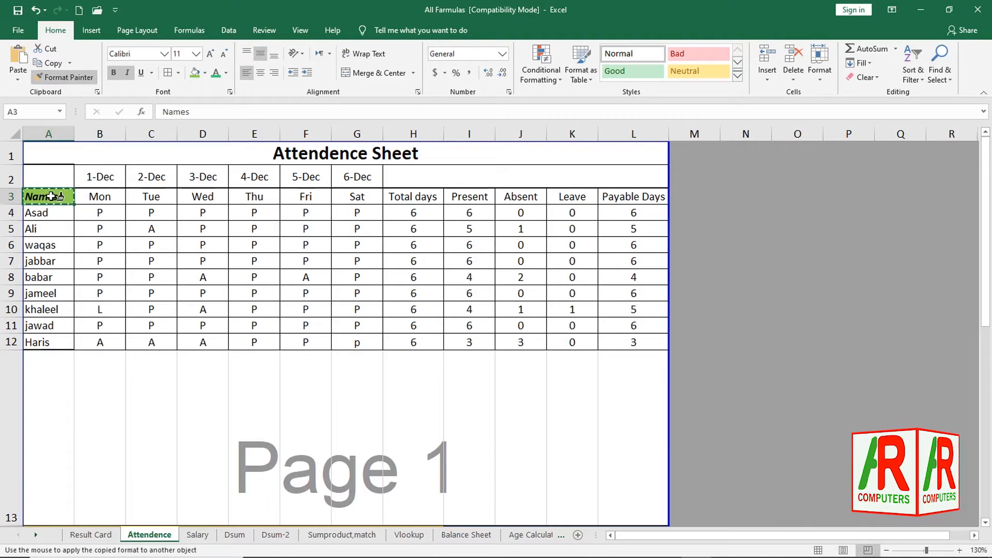
left_click(92, 196)
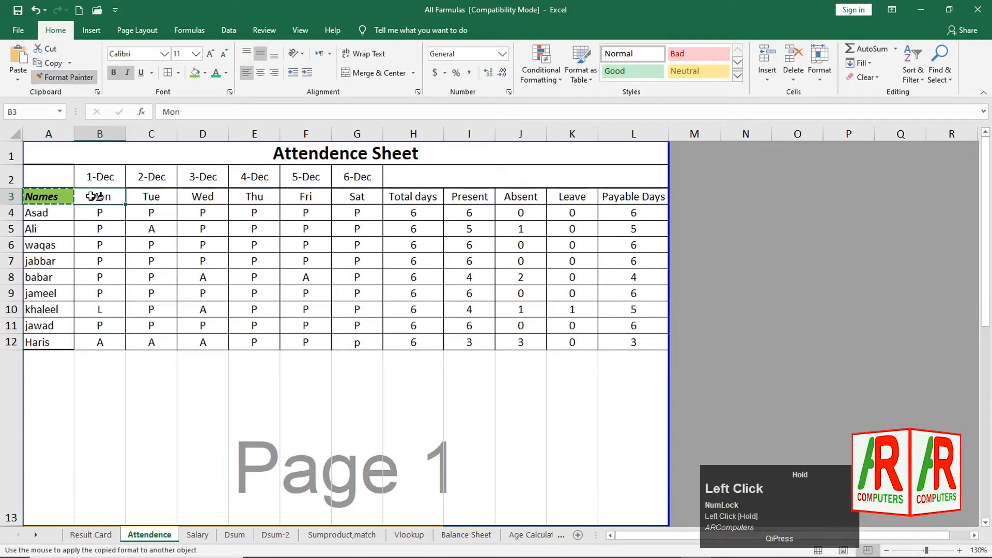
left_click_drag(92, 197, 637, 195)
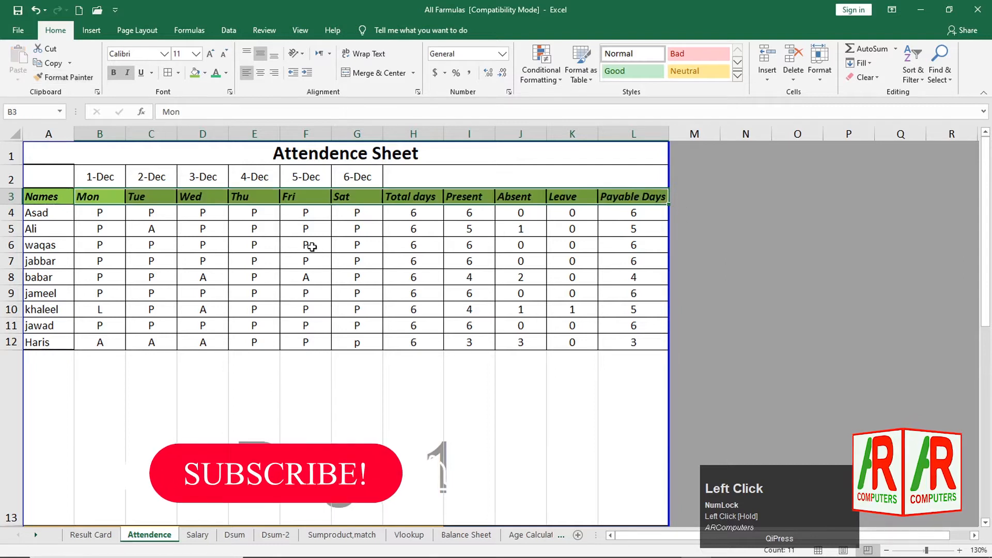
left_click(87, 230)
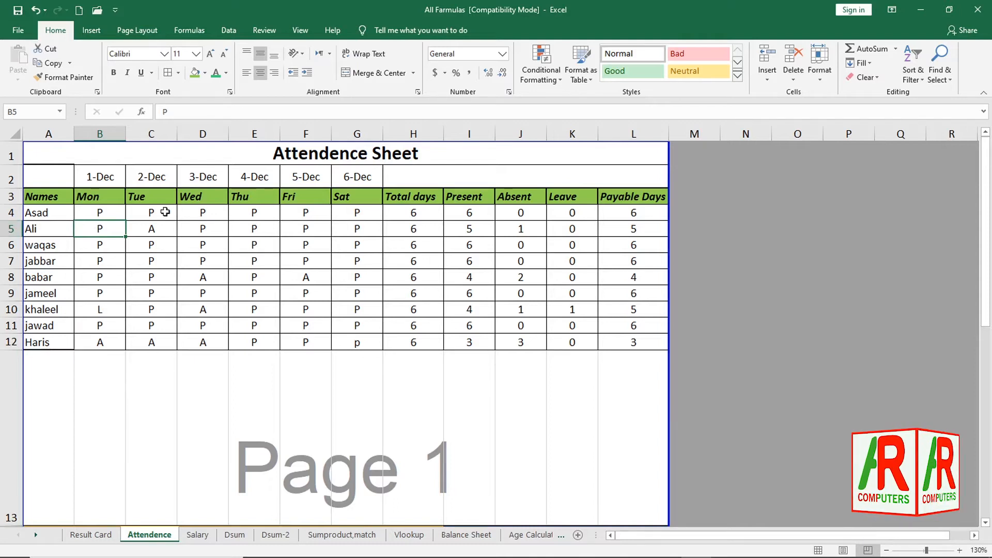
- Insert a blank row above the last attendance record, at row 12
left_click(11, 341)
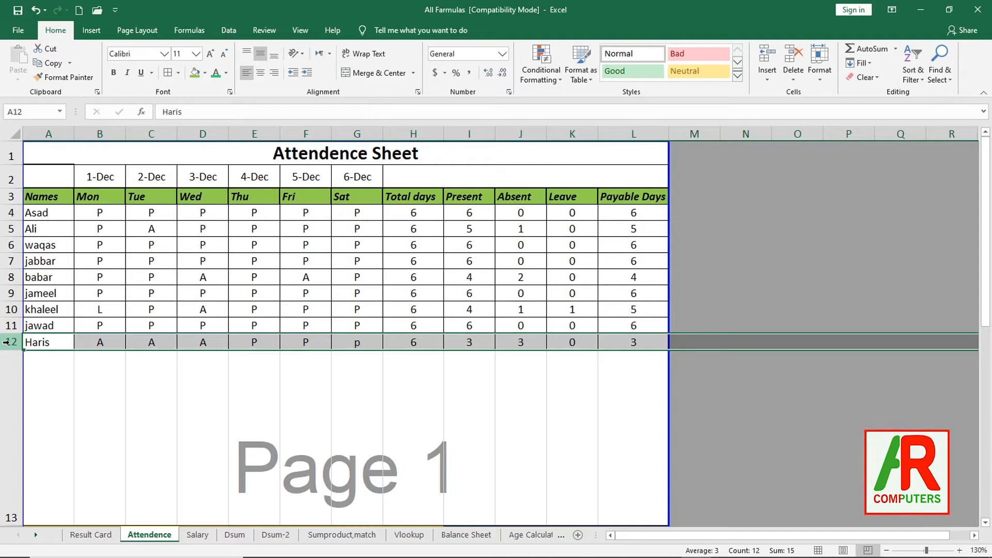
key("ctrl+plus")
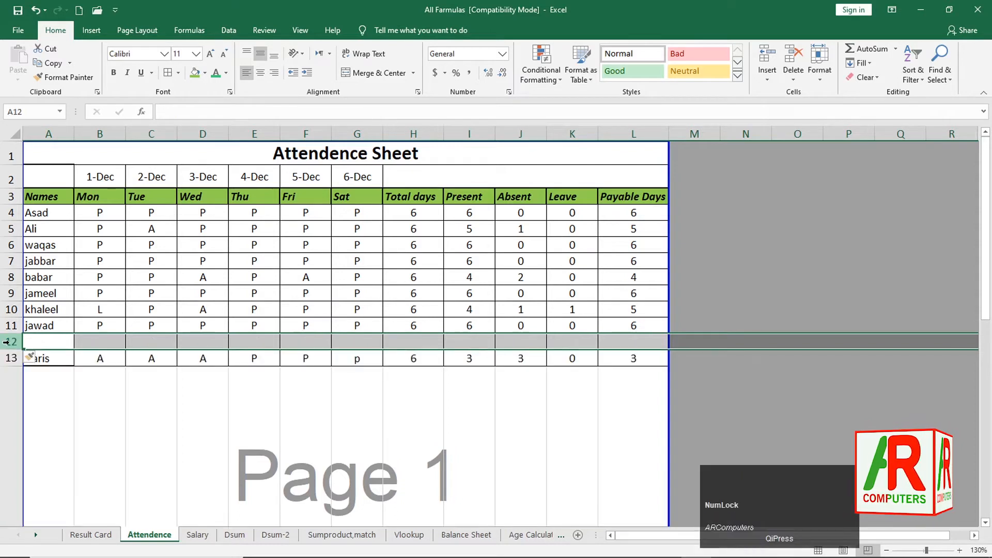
left_click(205, 345)
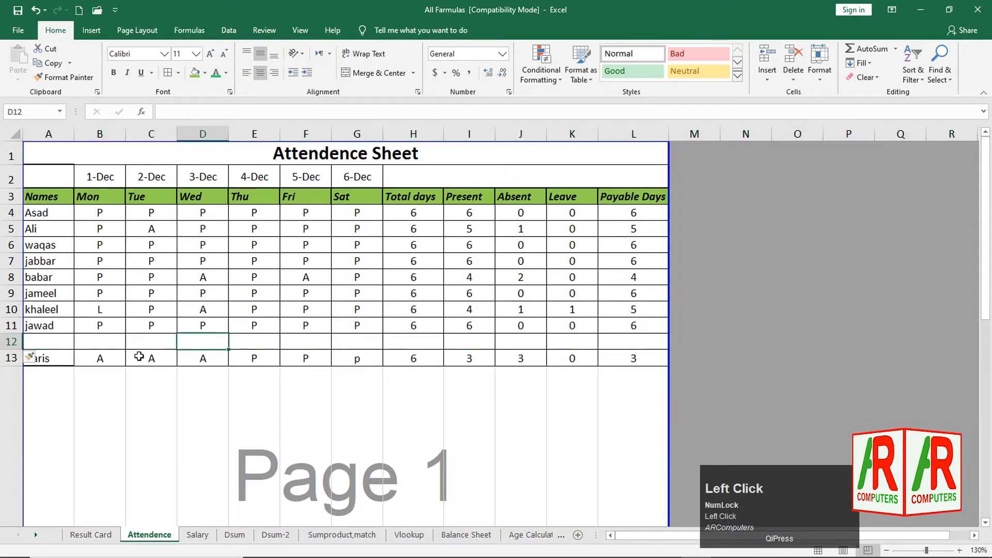
- Cut the first attendance record in A4:L4 and paste it into the blank row starting at A12
left_click(65, 259)
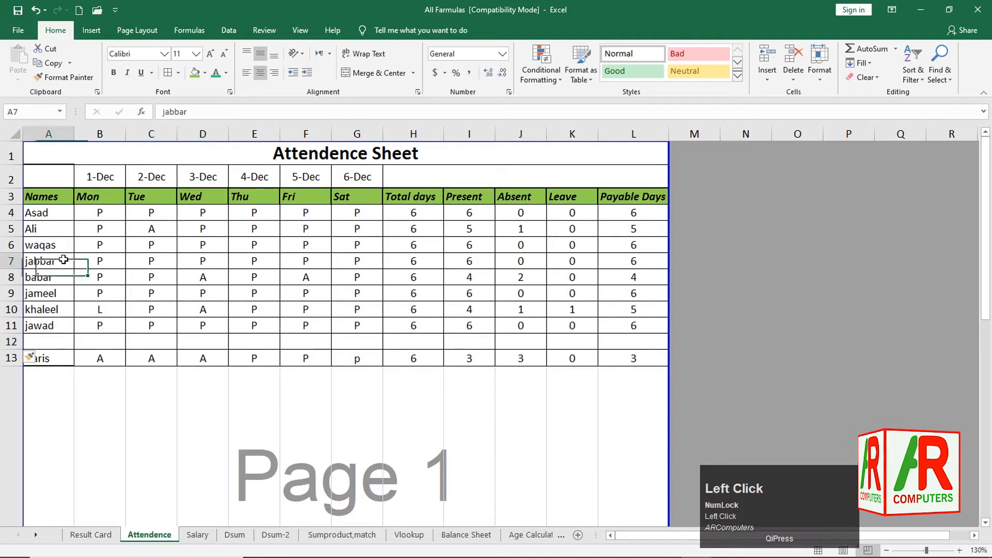
left_click(29, 215)
left_click(169, 247)
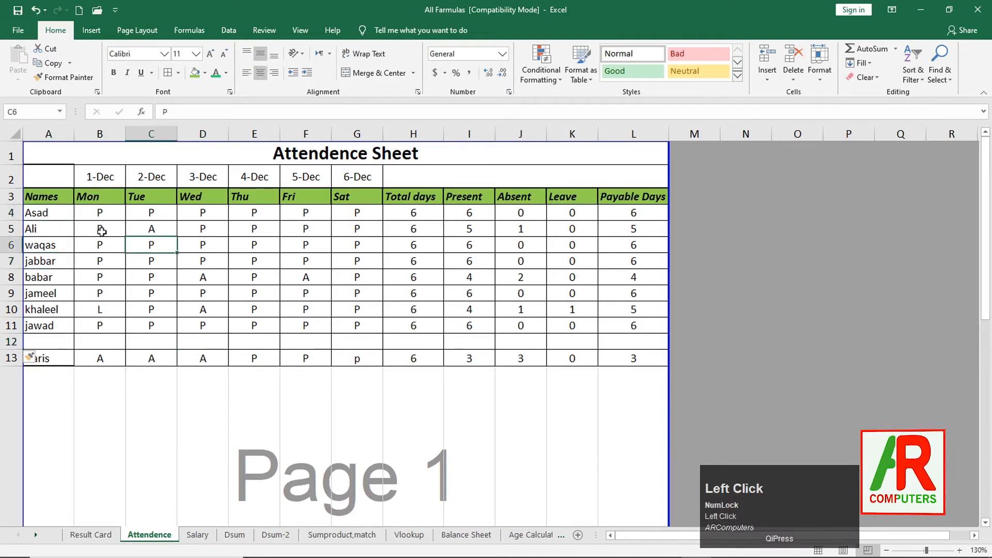
left_click_drag(36, 210, 630, 214)
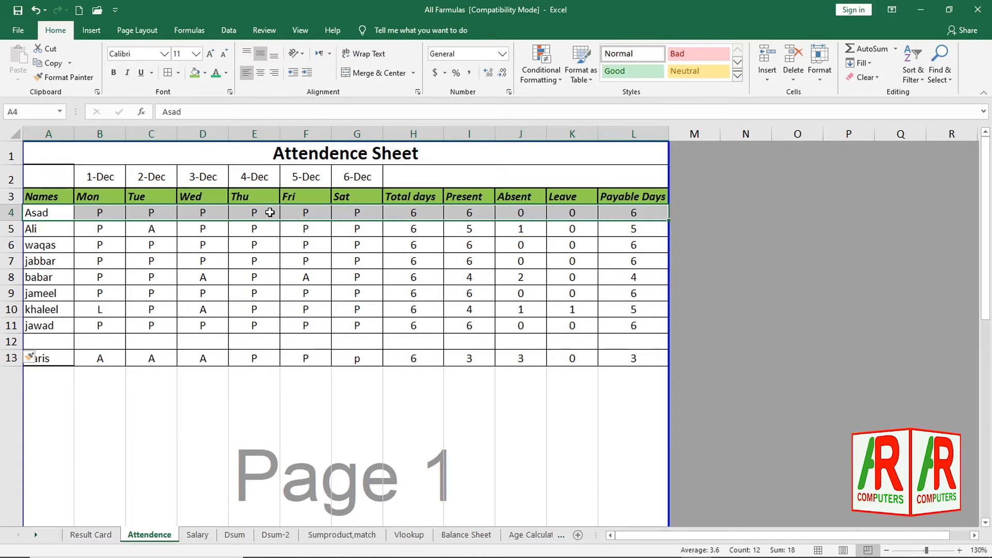
left_click(51, 54)
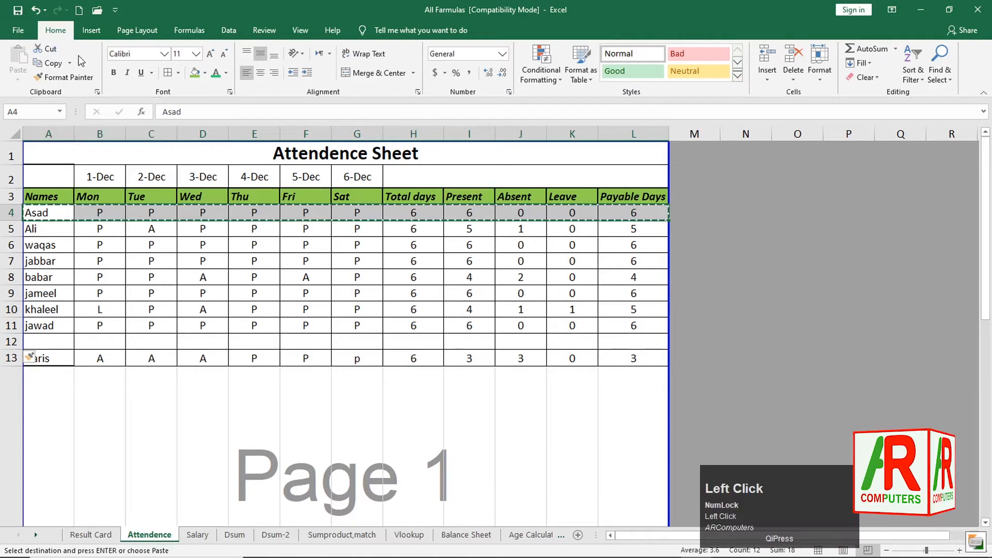
left_click(37, 342)
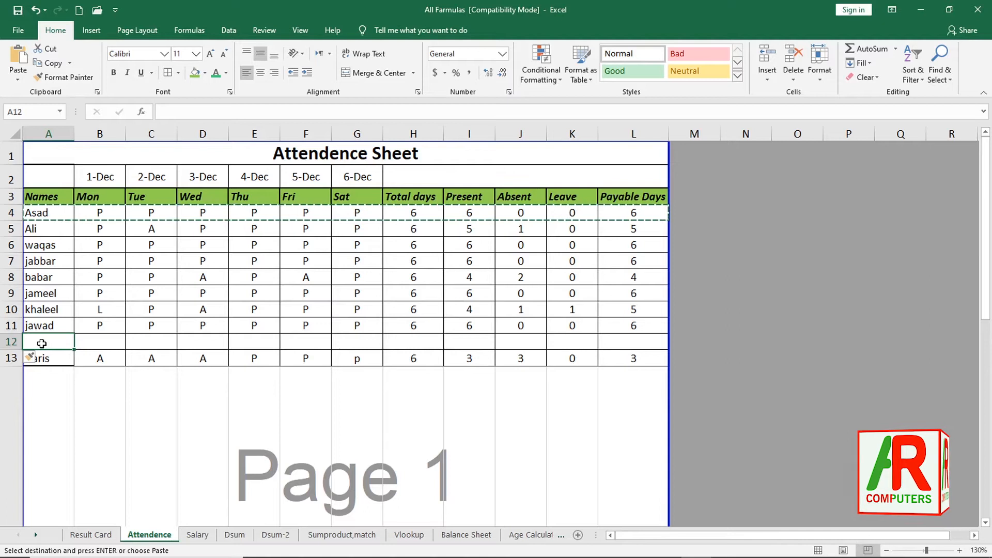
left_click(19, 81)
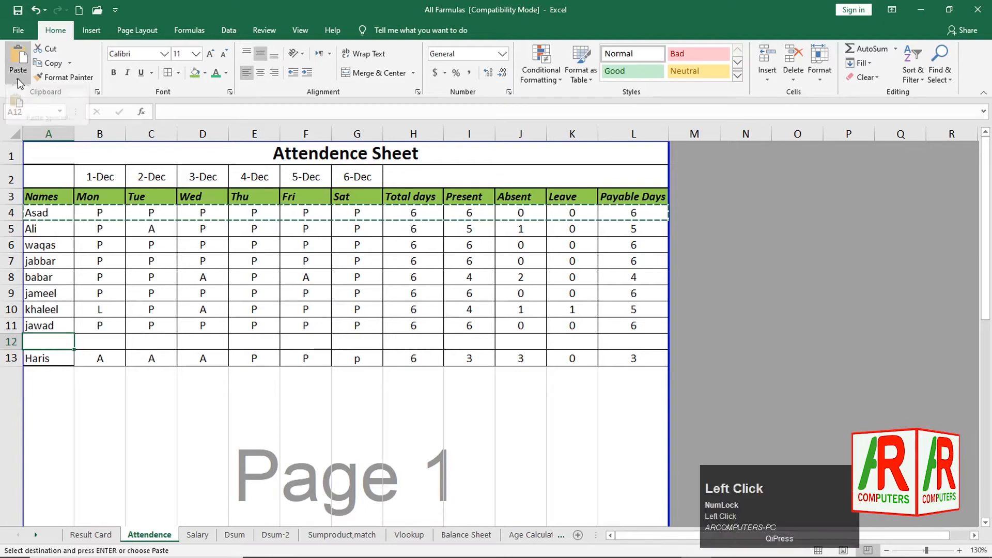
left_click(16, 63)
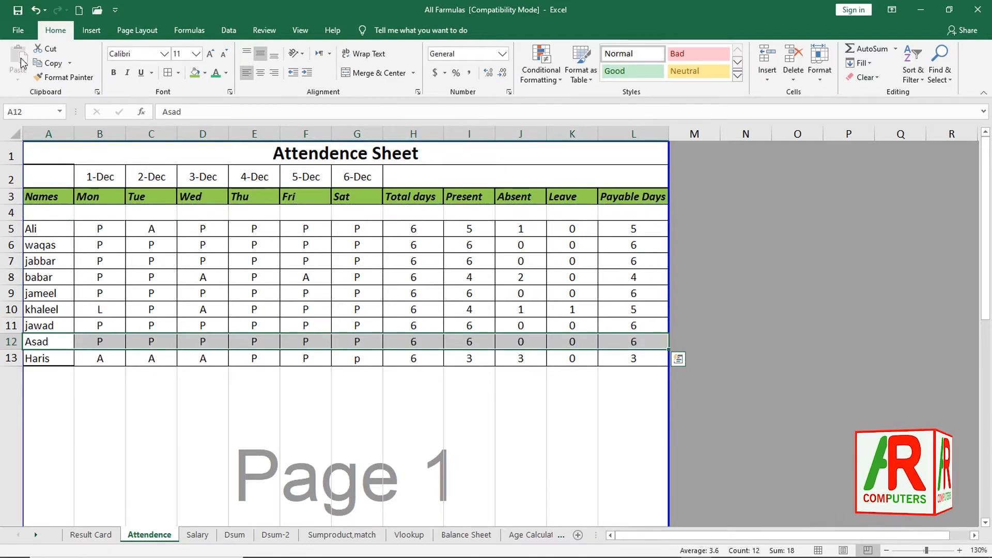
left_click(96, 439)
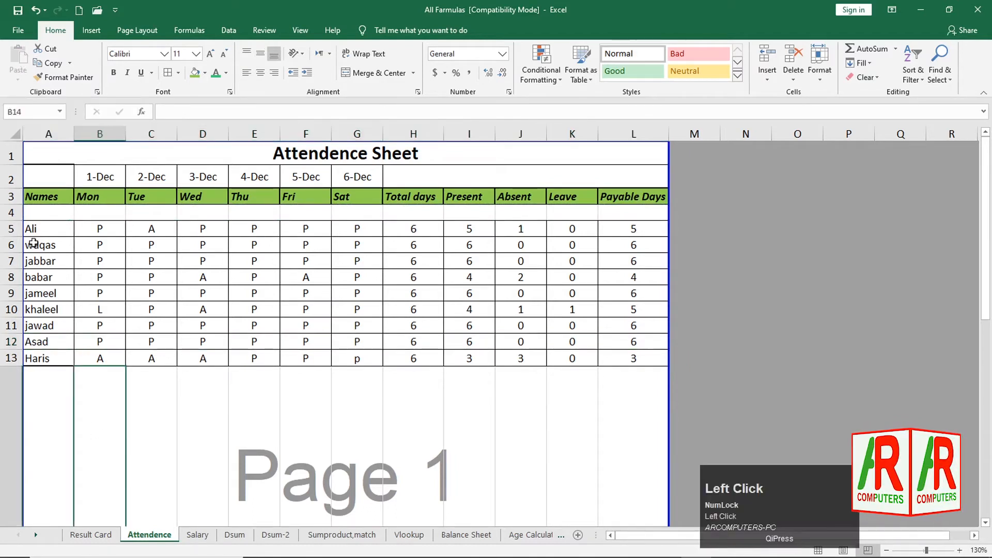
left_click(39, 214)
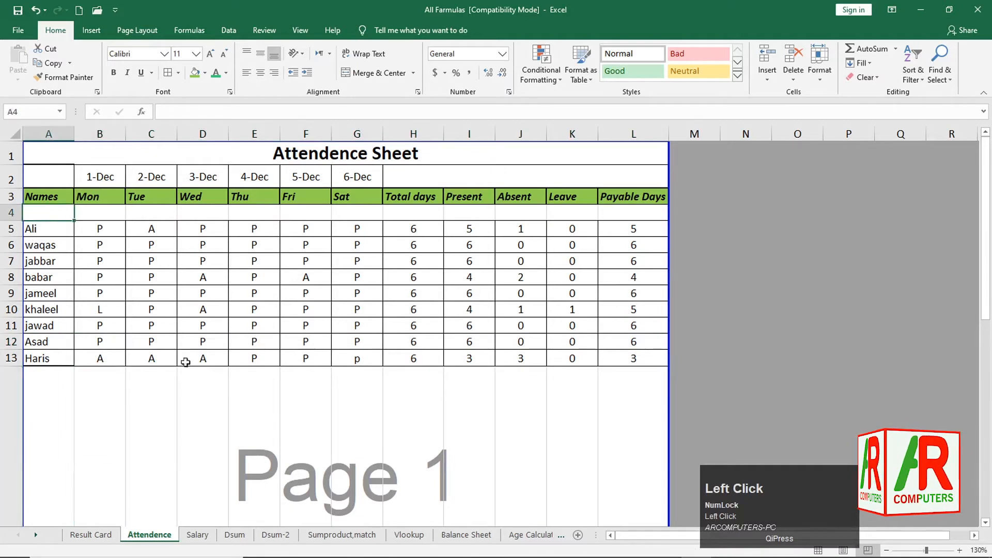
left_click(411, 343)
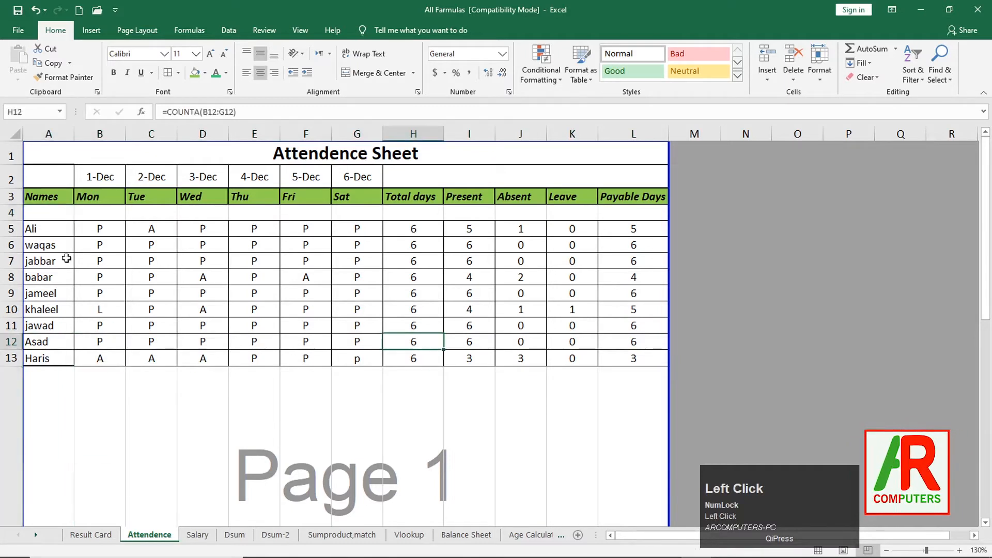
left_click(42, 343)
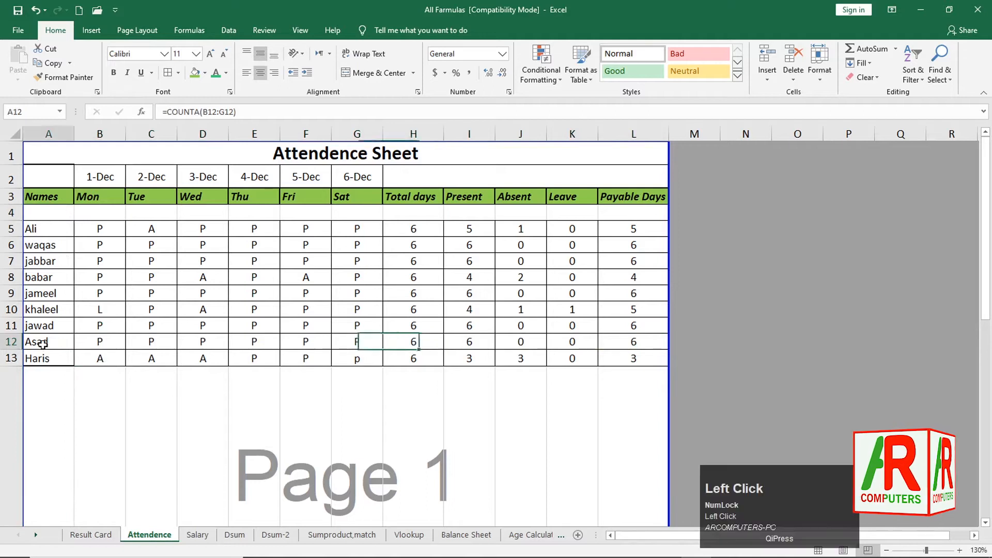
left_click_drag(39, 213, 440, 220)
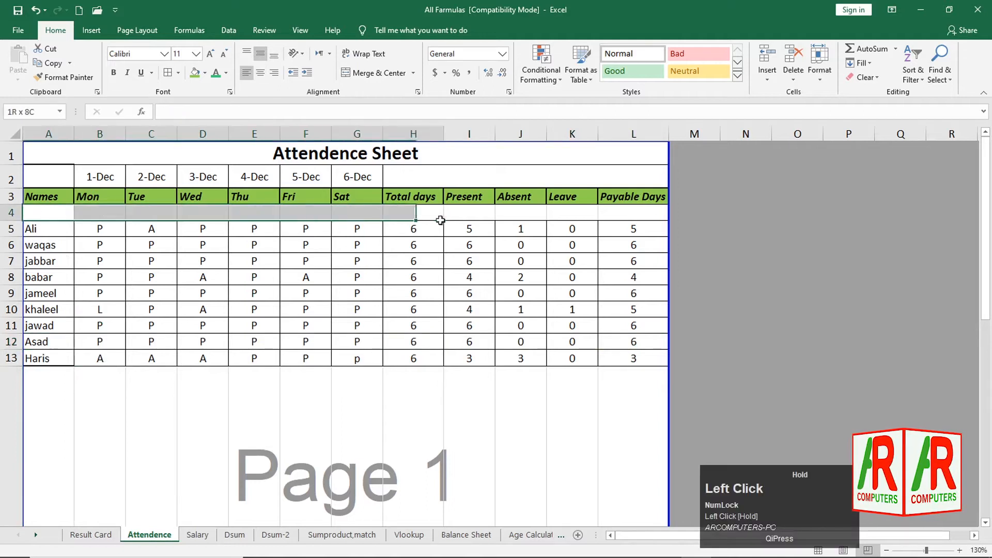
left_click(432, 220)
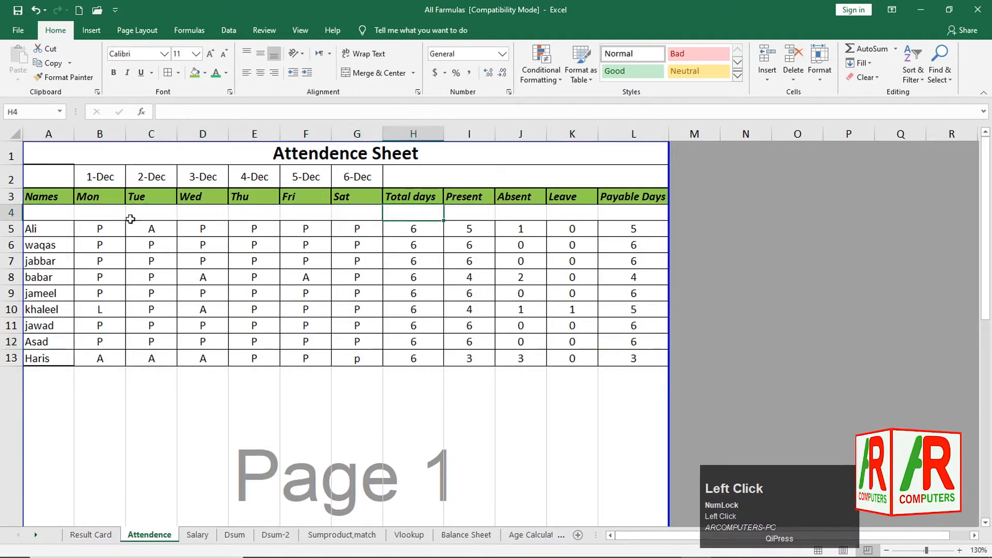
left_click(42, 213)
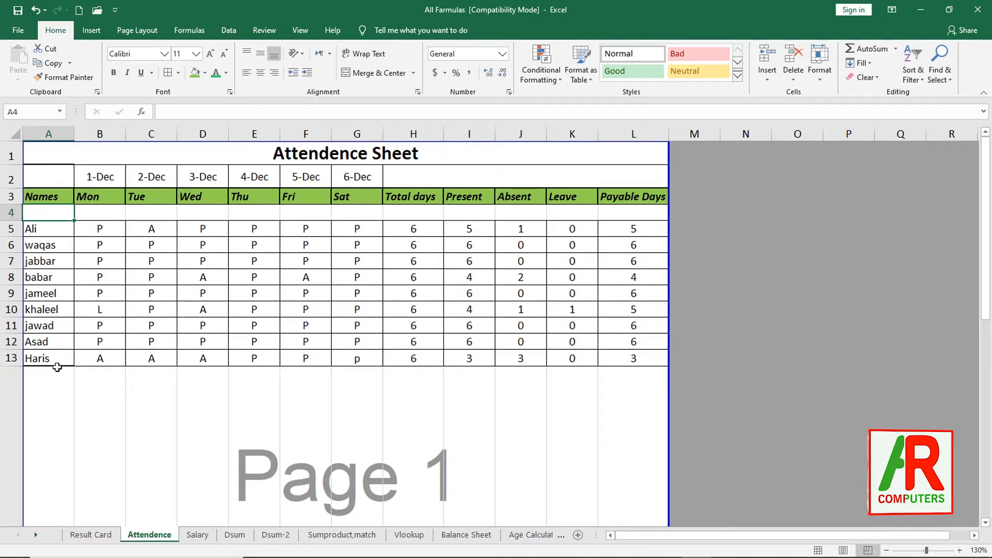
- Copy the attendance record in A12:L12 and paste it into the blank row starting at A4
left_click_drag(35, 343, 635, 339)
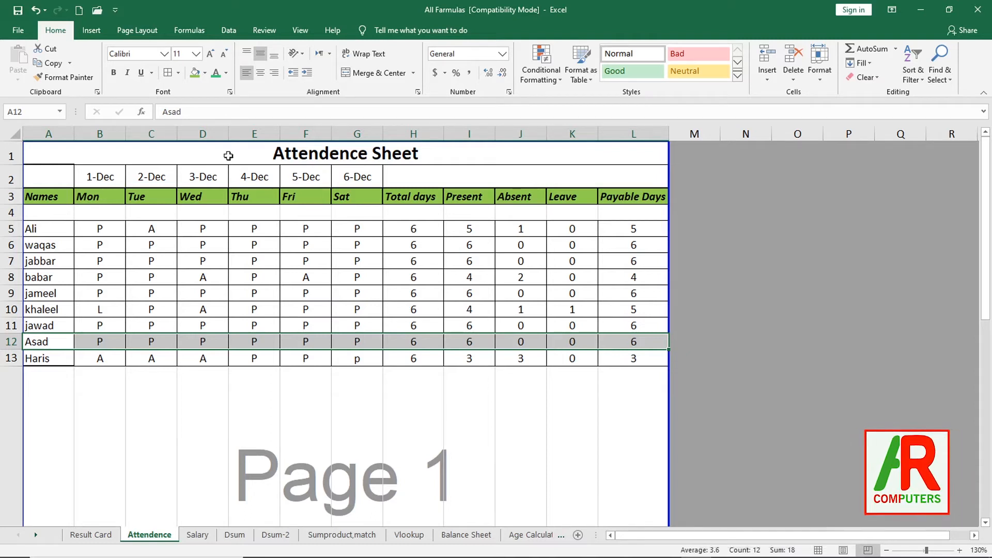
left_click(53, 63)
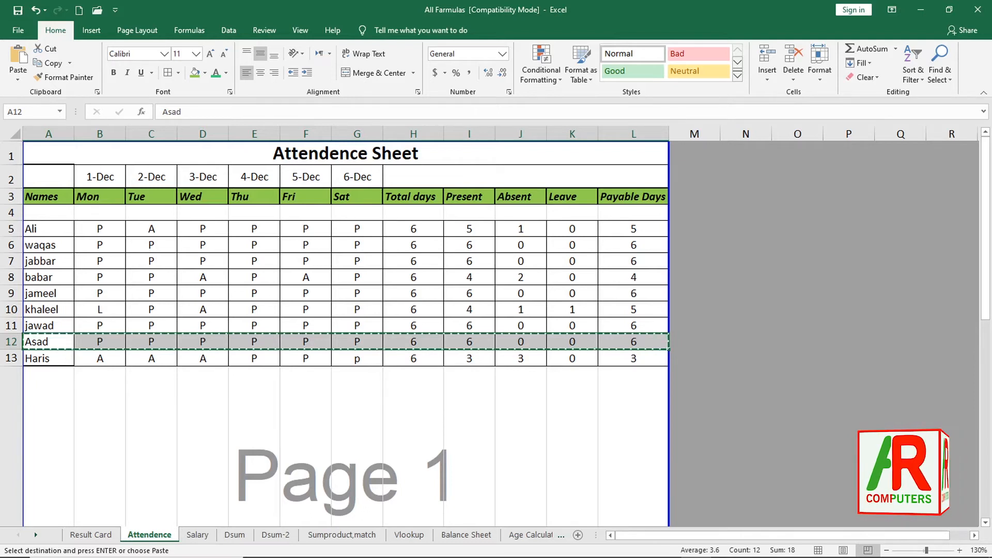
left_click(29, 213)
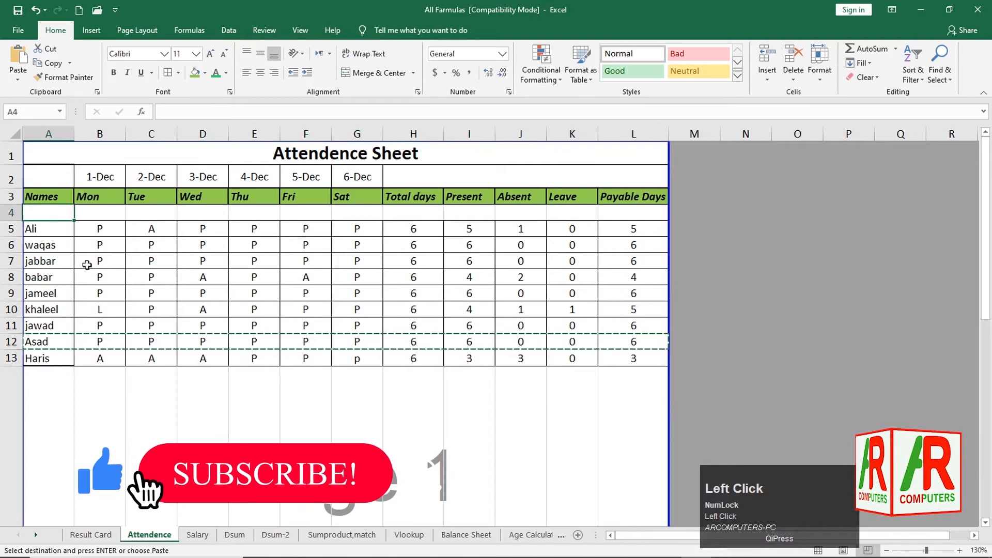
key("ctrl+v")
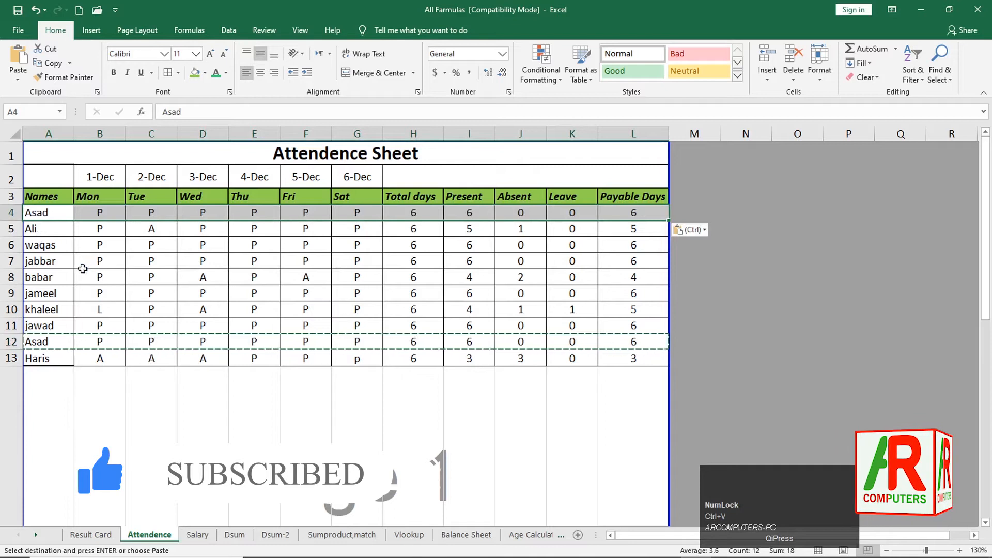
- Compare the pasted attendance record in A4:L4 with its original in A12:L12
left_click(85, 380)
left_click(119, 268)
scroll(122, 268, "up", 1)
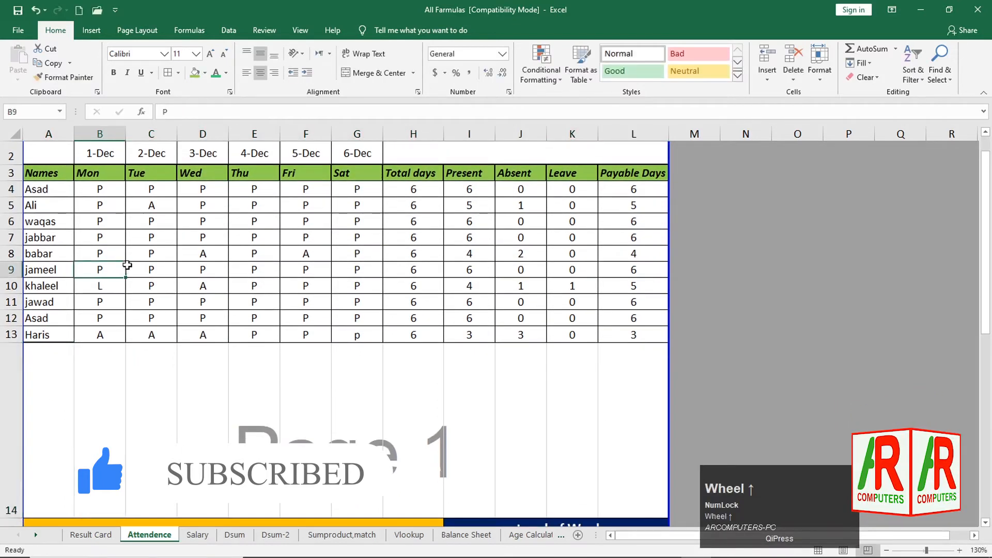
left_click_drag(37, 343, 634, 342)
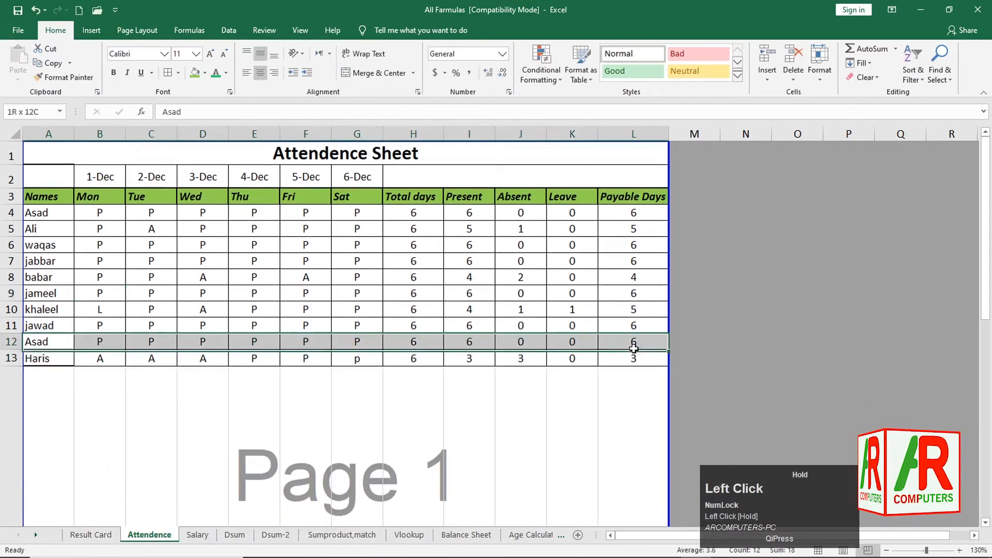
left_click_drag(36, 213, 618, 216)
scroll(385, 288, "up", 1)
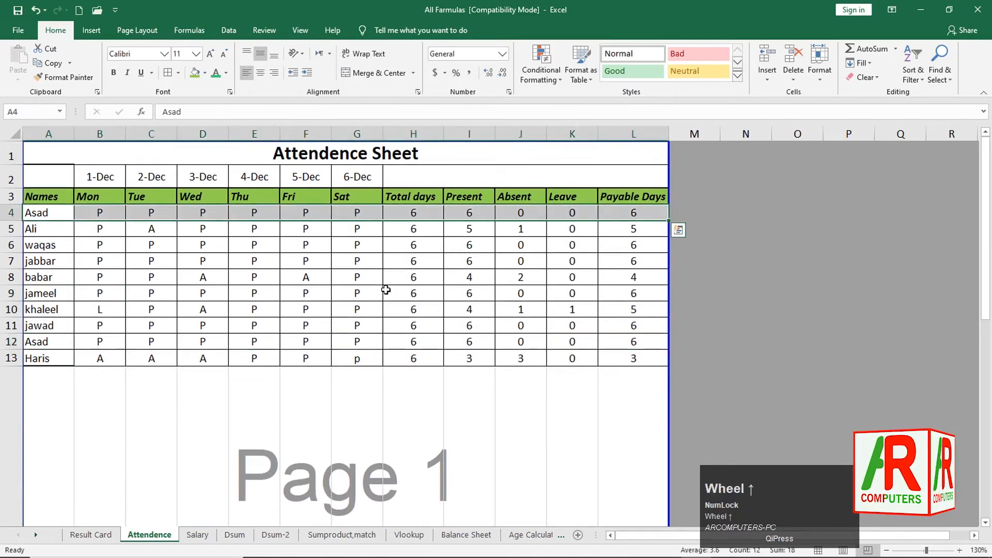
left_click(61, 364)
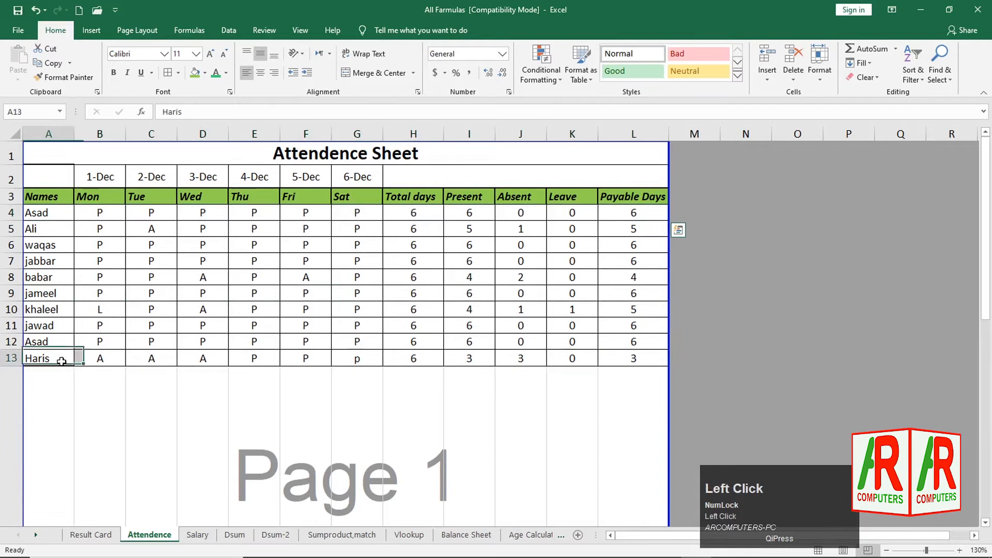
left_click(51, 216)
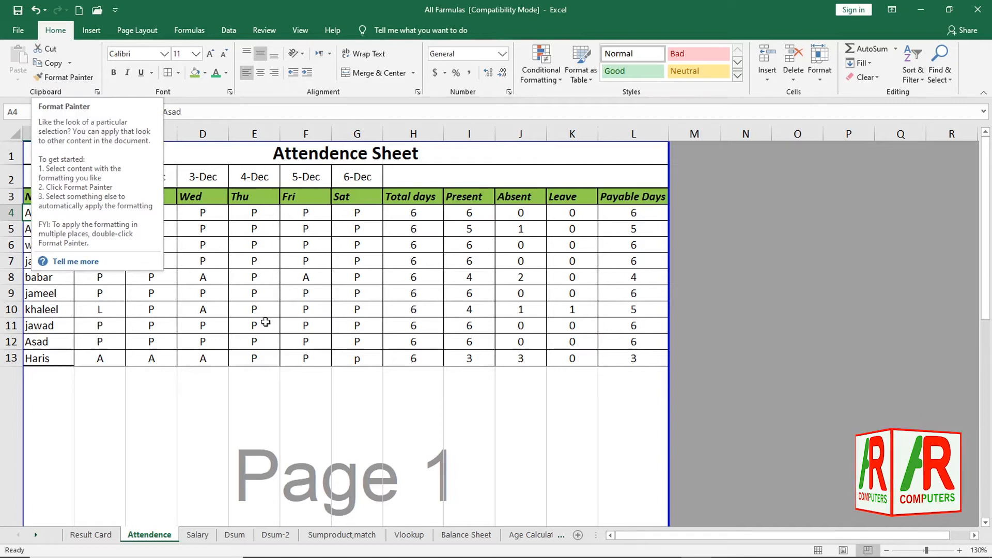
left_click(288, 326)
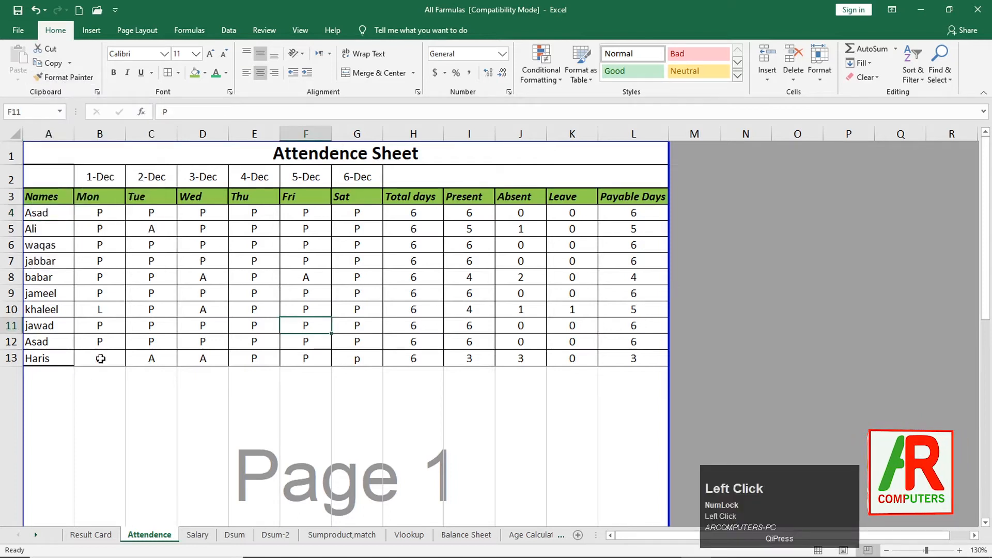
- Copy cell A4 as a picture, as shown on screen in Picture format, and paste it into B14
left_click(40, 217)
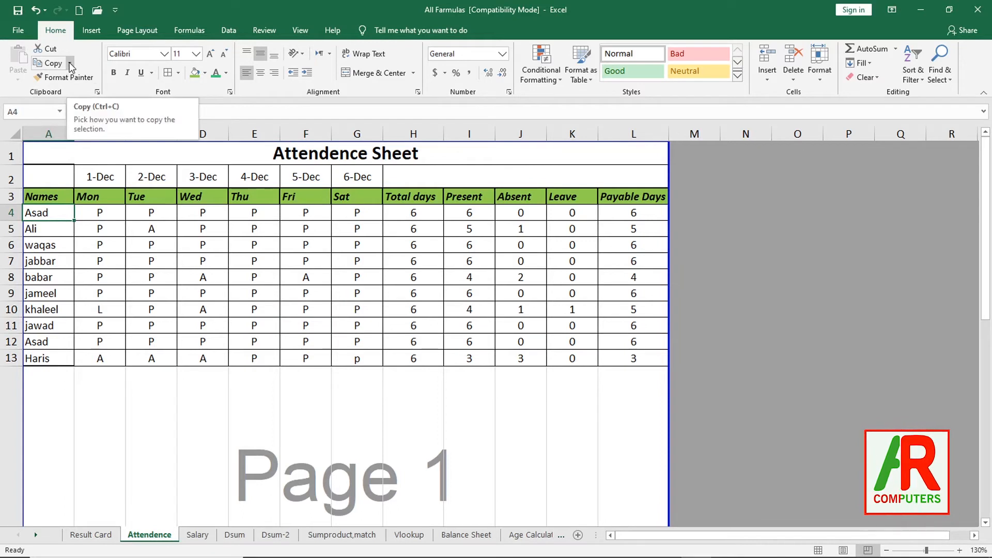
left_click(70, 65)
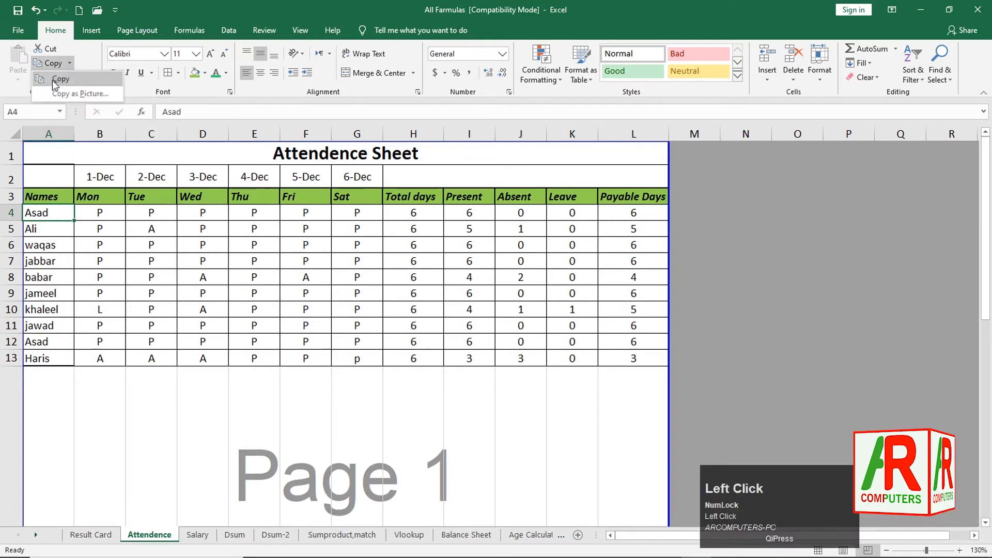
left_click(77, 93)
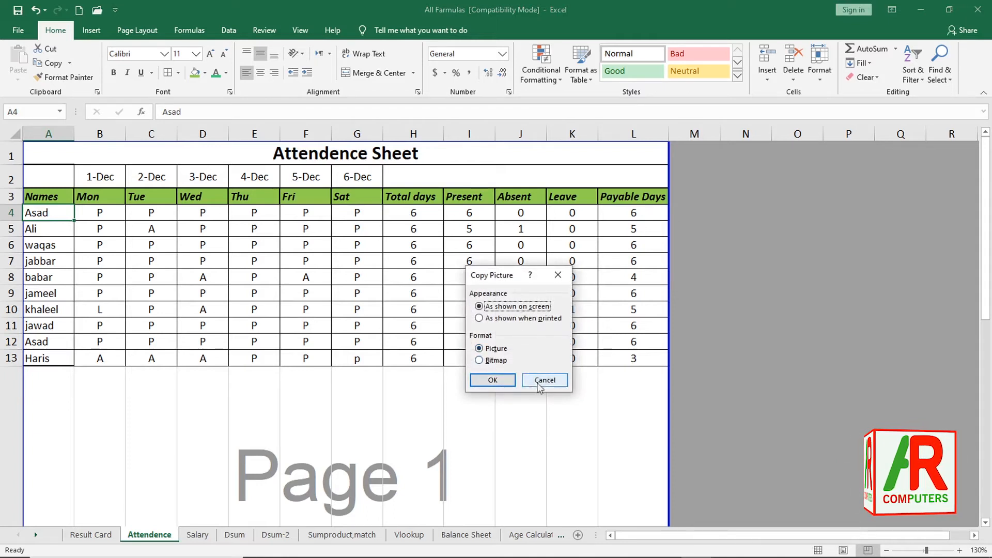
left_click(496, 382)
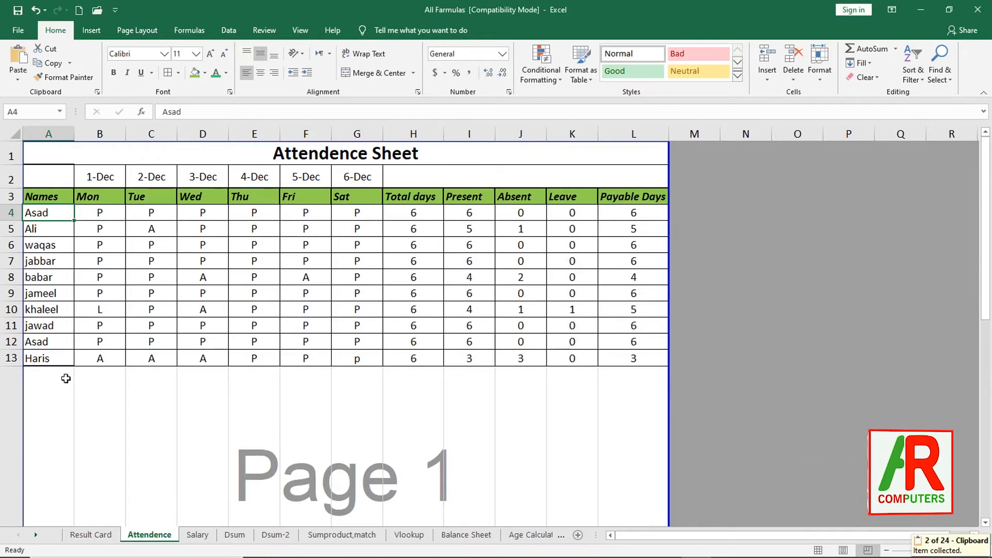
left_click(85, 398)
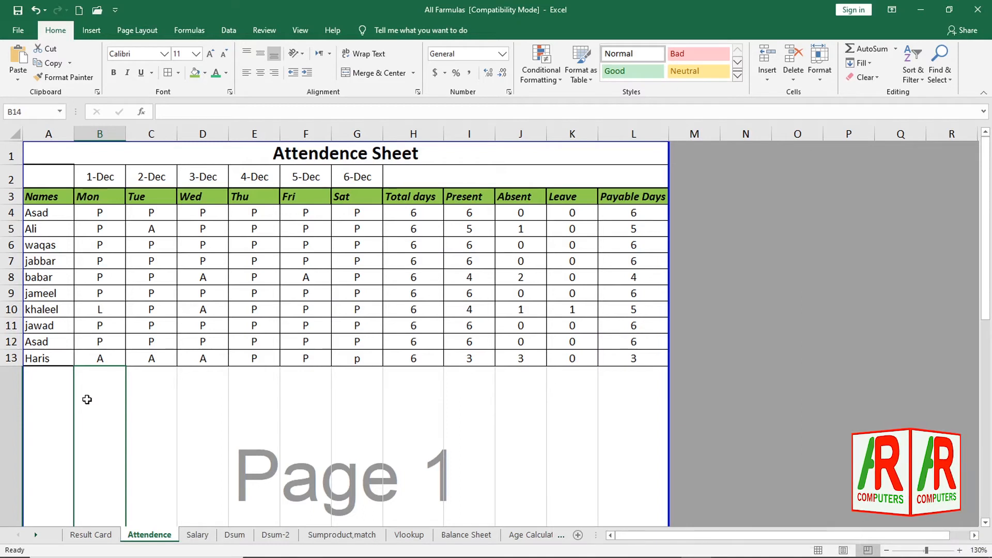
left_click(62, 215)
left_click(107, 410)
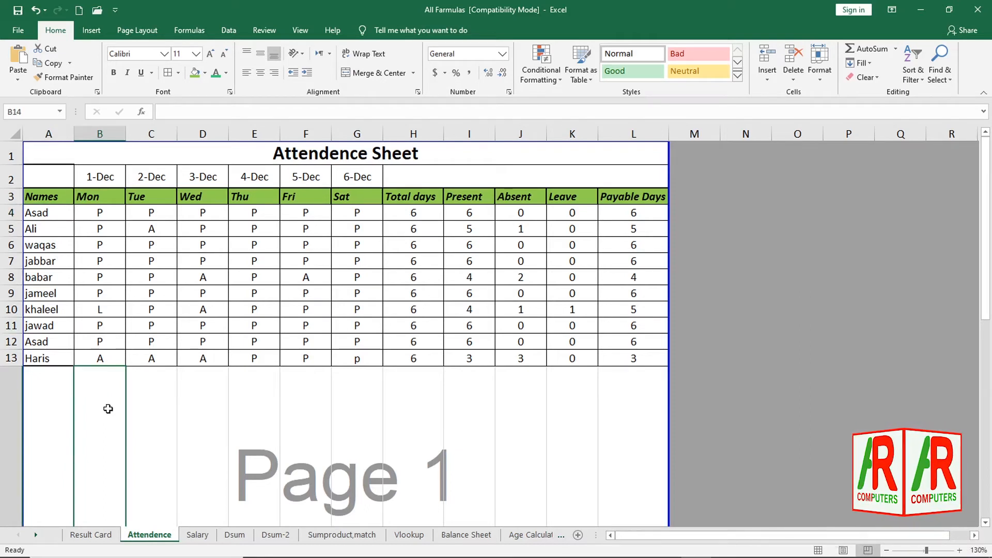
key("ctrl")
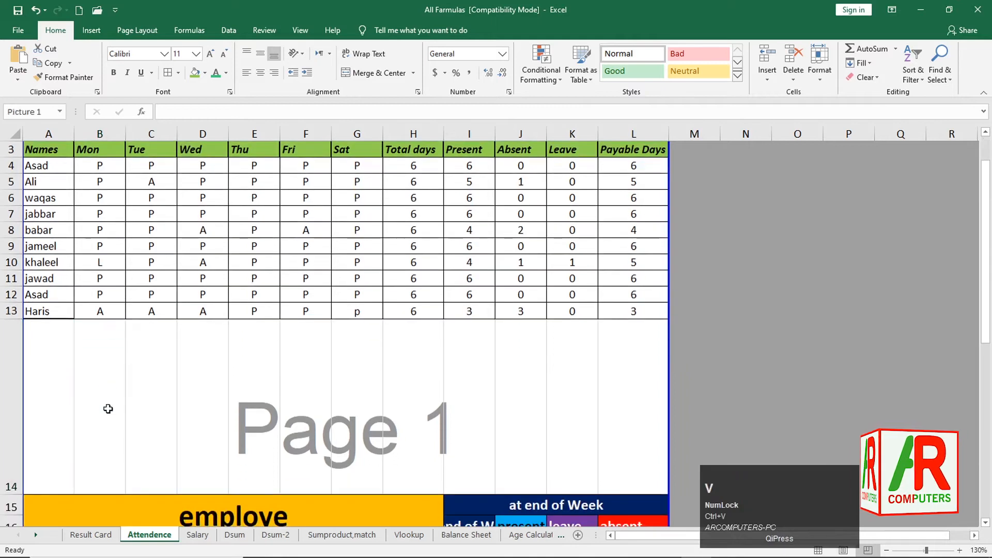
- Enlarge the pasted picture to about 0.97" high by 3" wide and reposition it in row 14 below the attendance table
left_click_drag(109, 329, 321, 296)
left_click_drag(272, 348, 281, 381)
left_click(405, 404)
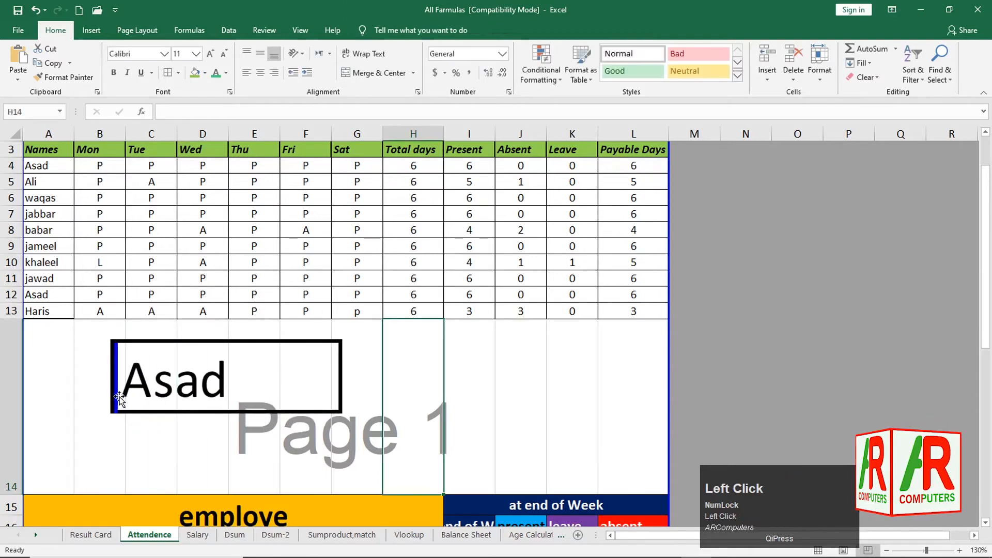
left_click_drag(115, 400, 125, 399)
left_click(297, 454)
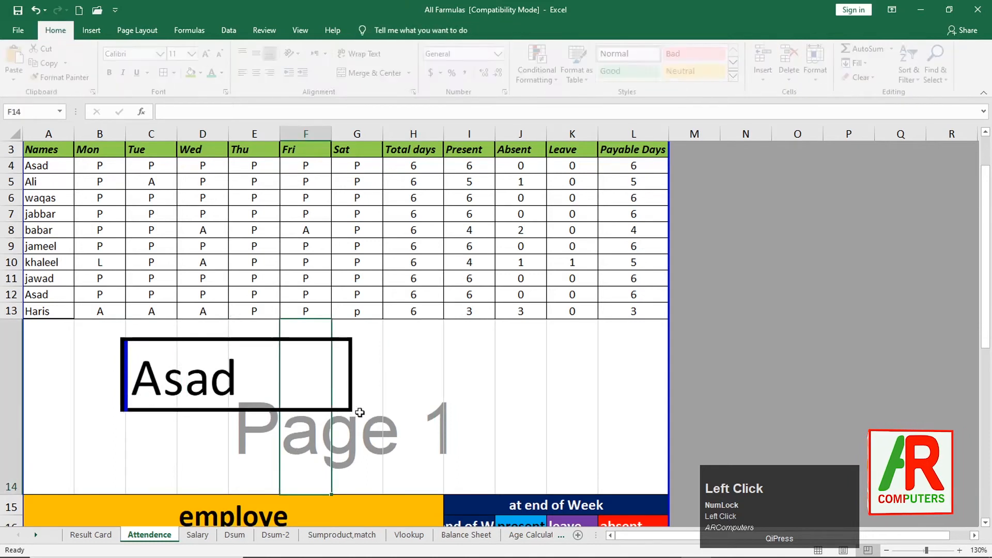
left_click(199, 380)
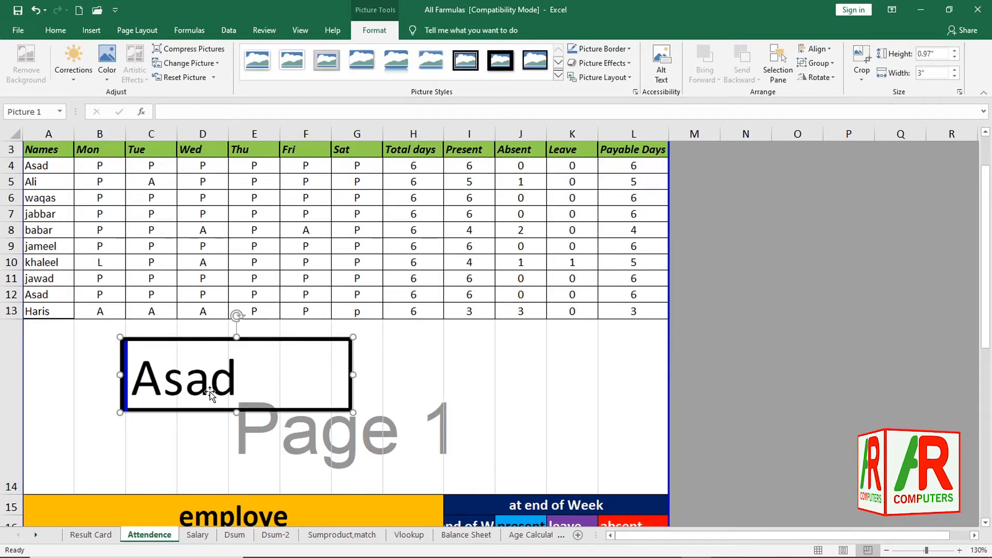
left_click(182, 444)
left_click(197, 387)
left_click_drag(197, 388, 184, 400)
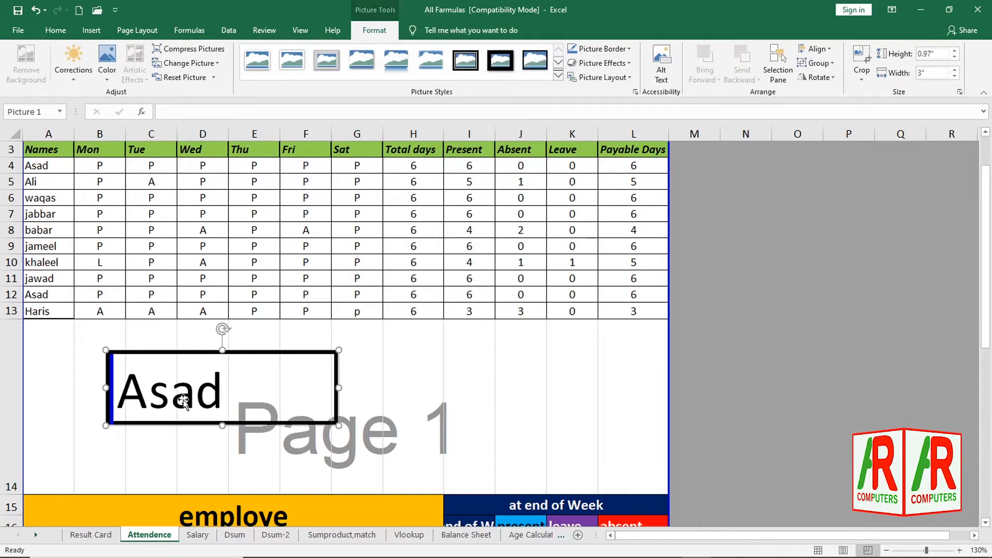
- Delete the enlarged picture from row 14
left_click(195, 388)
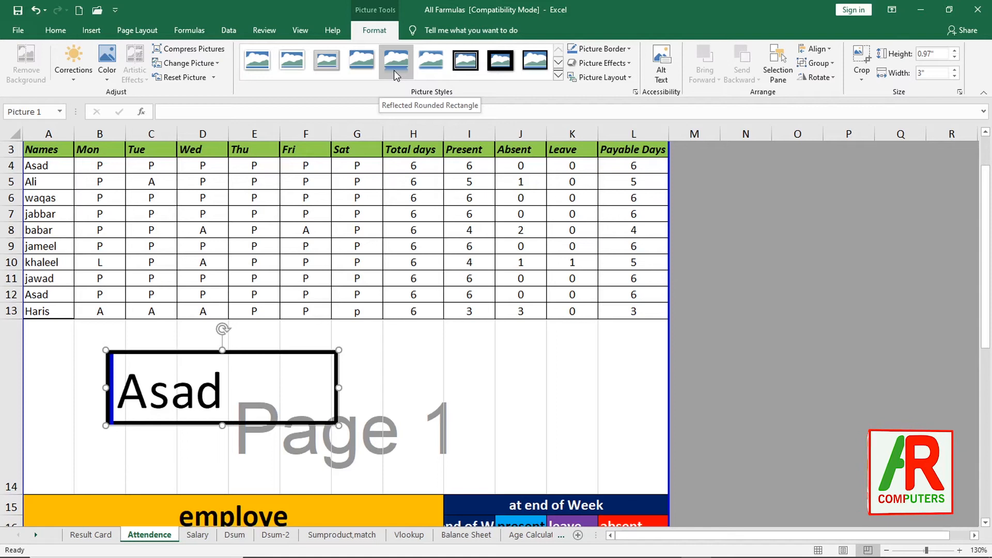
left_click(292, 389)
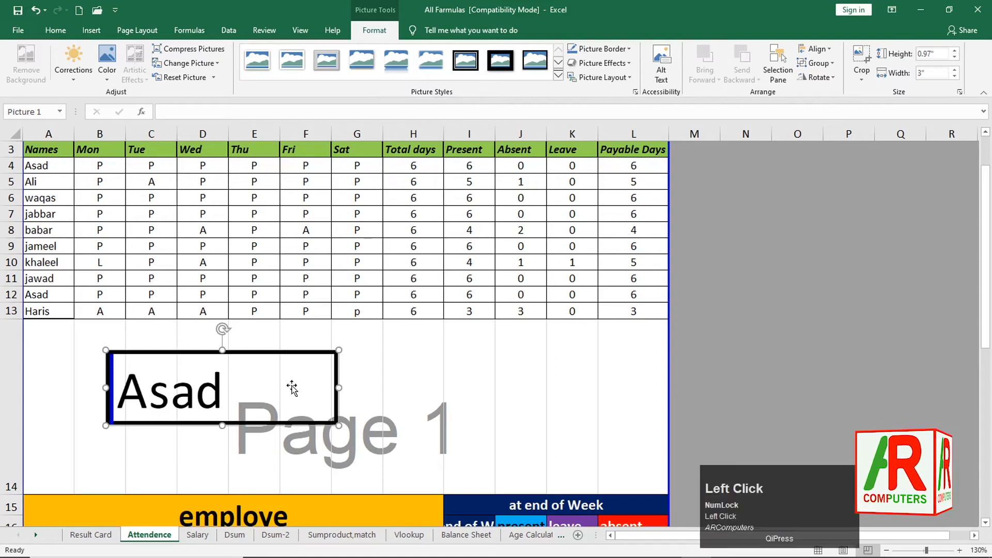
key("Delete")
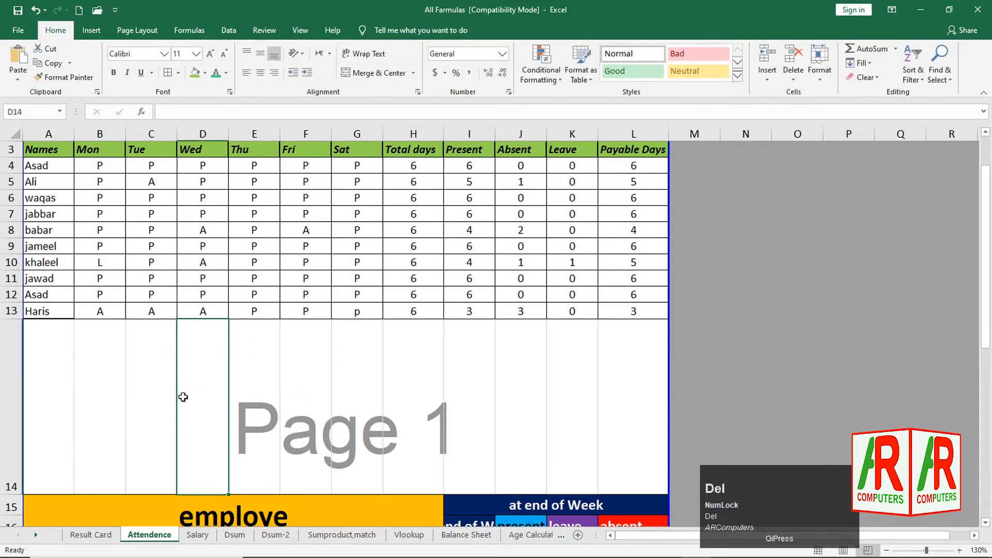
left_click(155, 386)
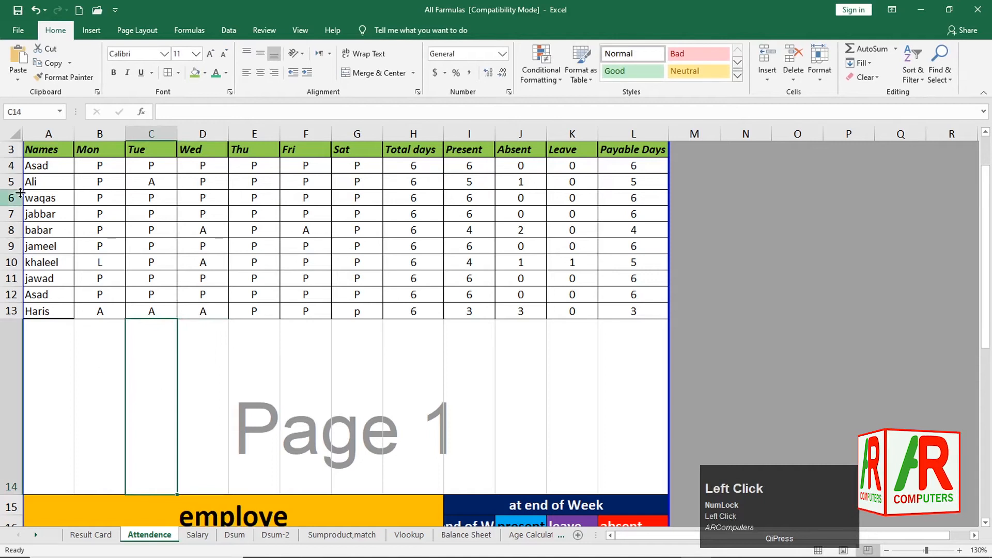
left_click(19, 82)
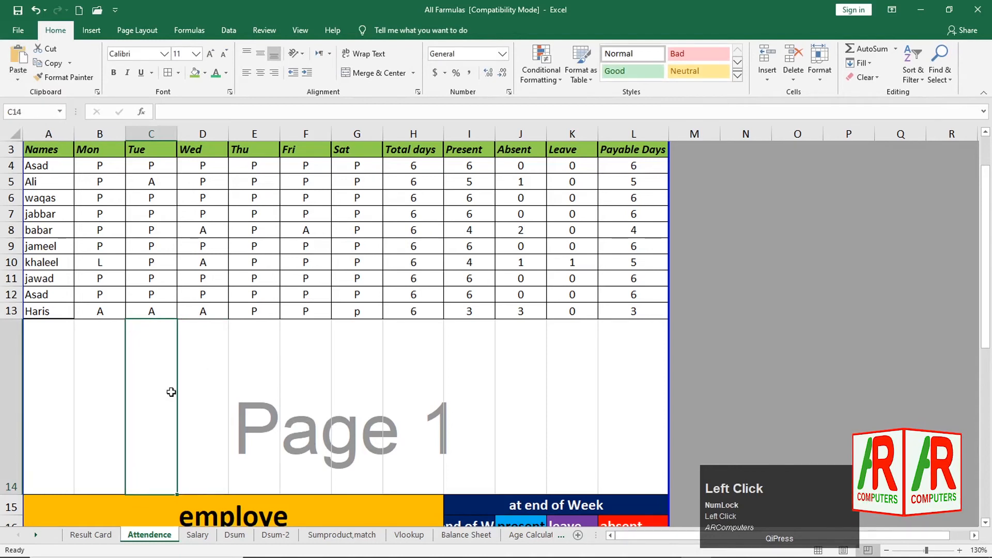
scroll(362, 241, "up", 1)
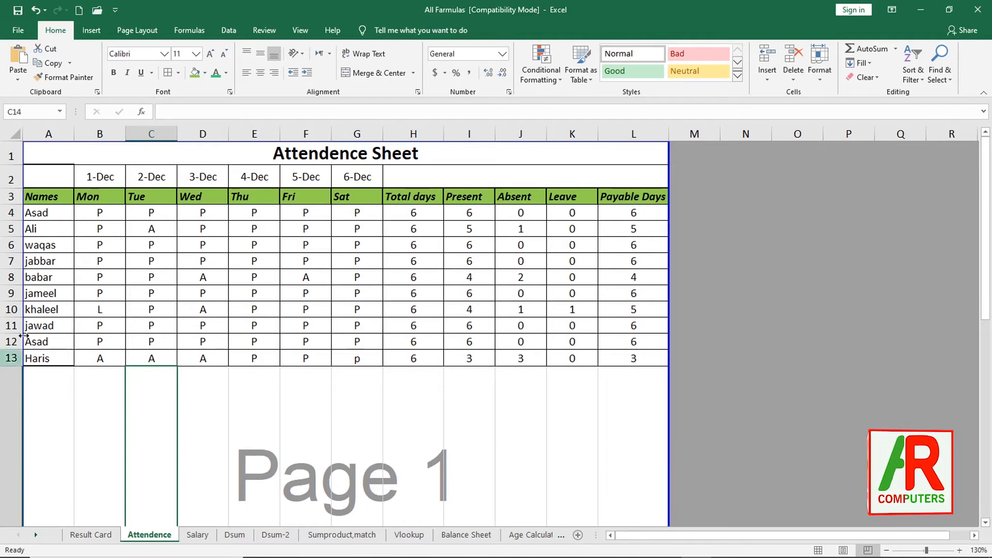
- Examine the Working Days cells B3:B12 on the Salary sheet and the Payable Days cells L4:L13 on the Attendence sheet
left_click(197, 535)
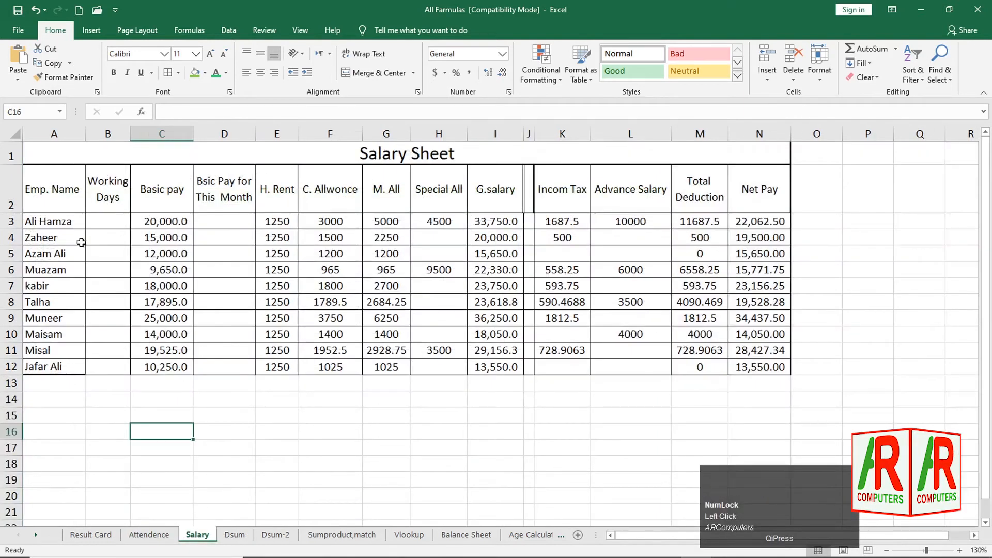
left_click_drag(109, 221, 112, 365)
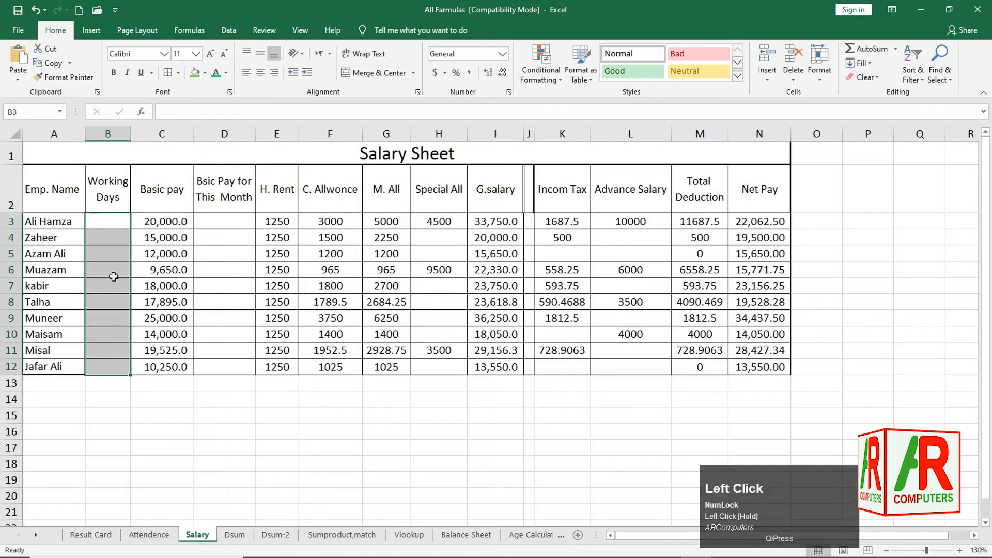
left_click(112, 253)
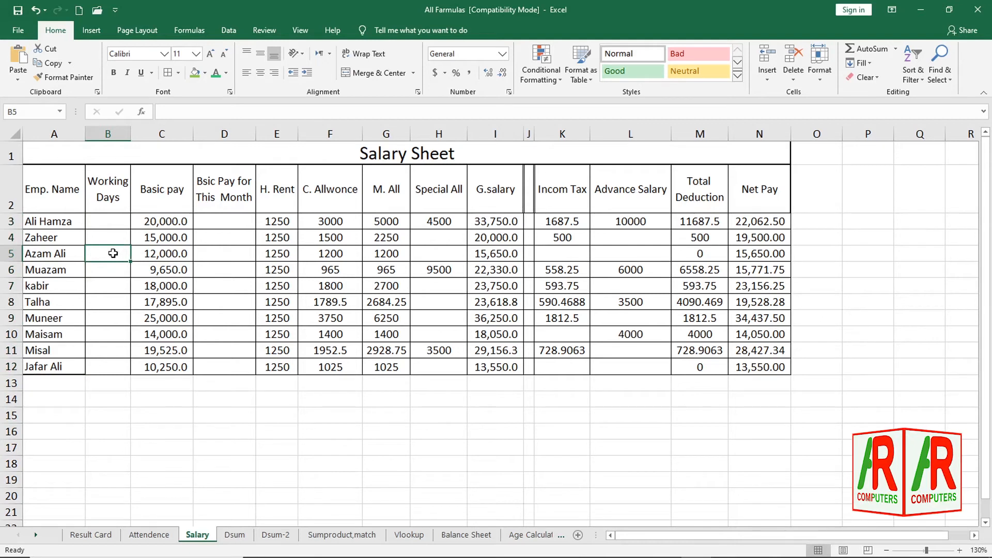
left_click(120, 223)
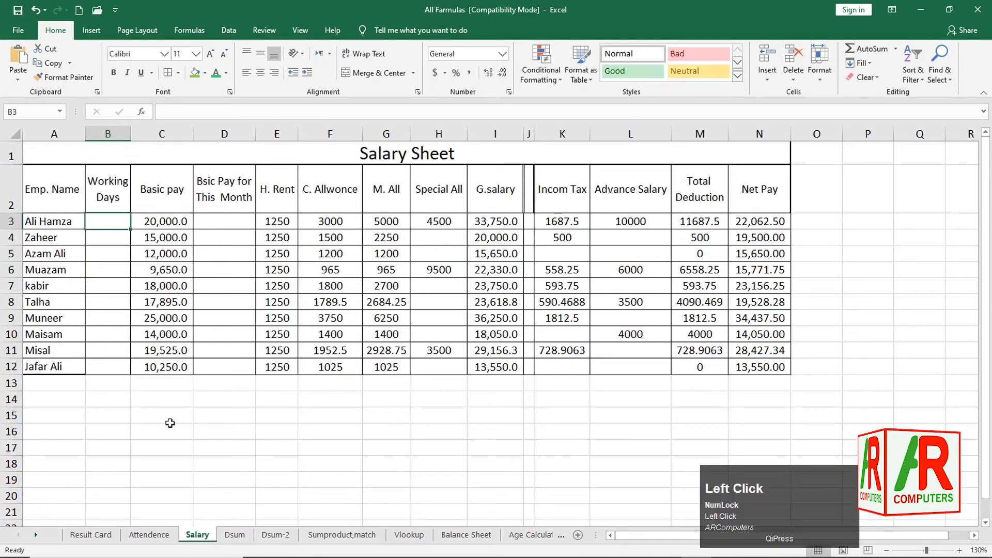
left_click(150, 534)
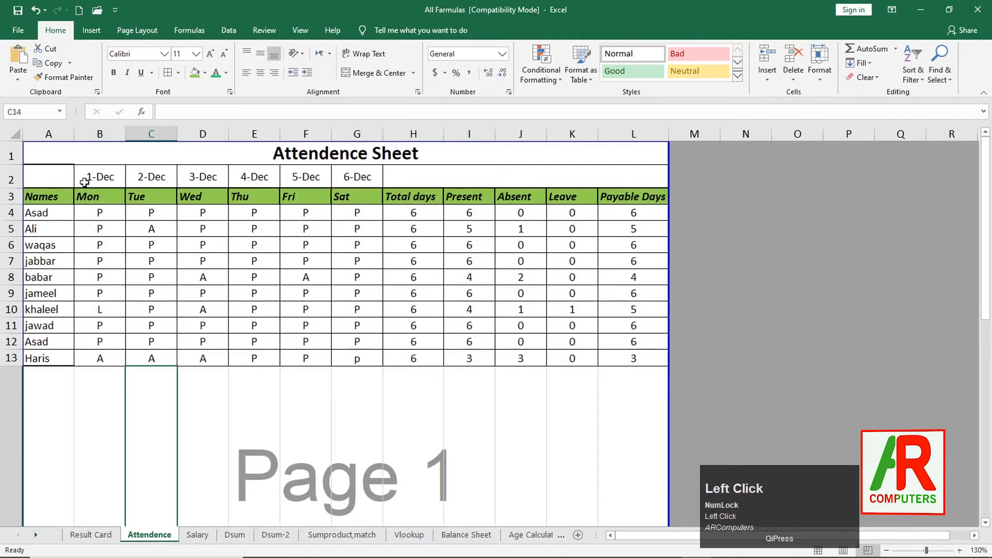
left_click_drag(635, 212, 649, 360)
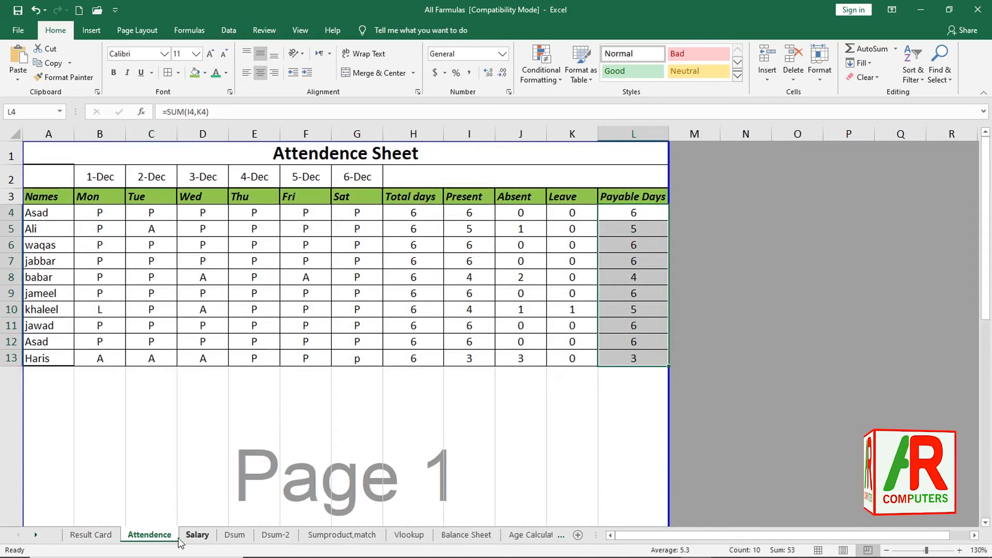
left_click(166, 470)
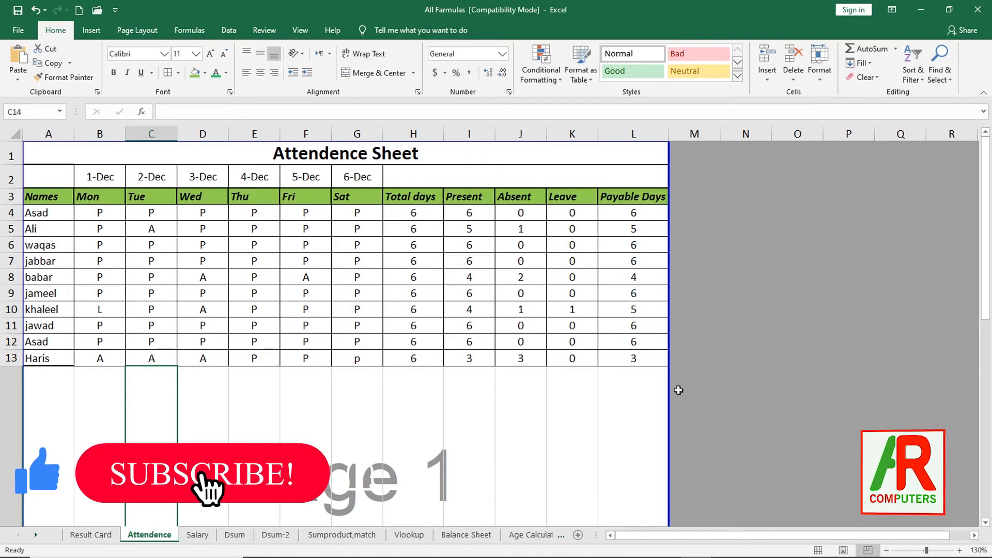
- Copy the Payable Days cells L4:L13 from the Attendence sheet and paste them normally into the Salary sheet's Working Days column from B3
left_click_drag(635, 215, 637, 359)
left_click(641, 398)
left_click_drag(640, 212, 639, 356)
key("ctrl+c")
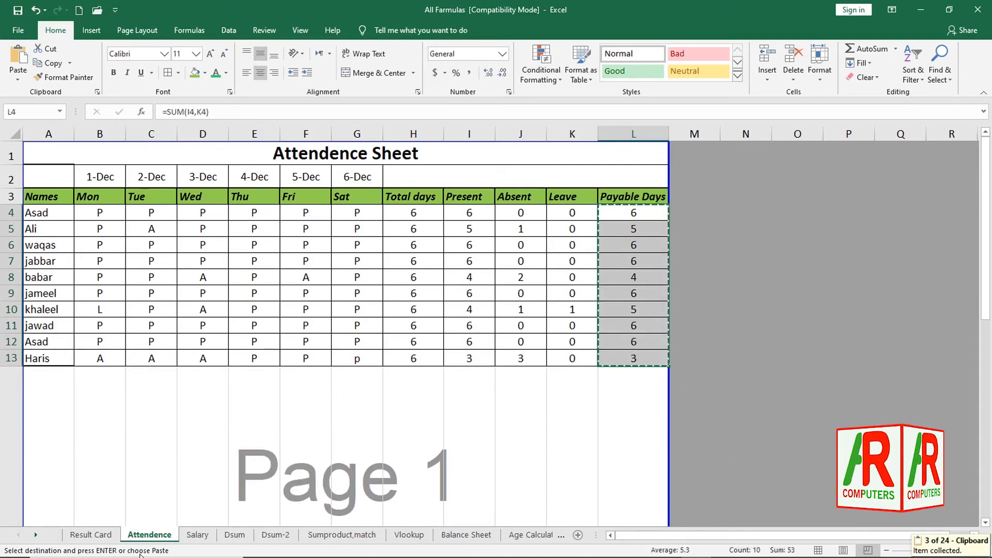
left_click(196, 537)
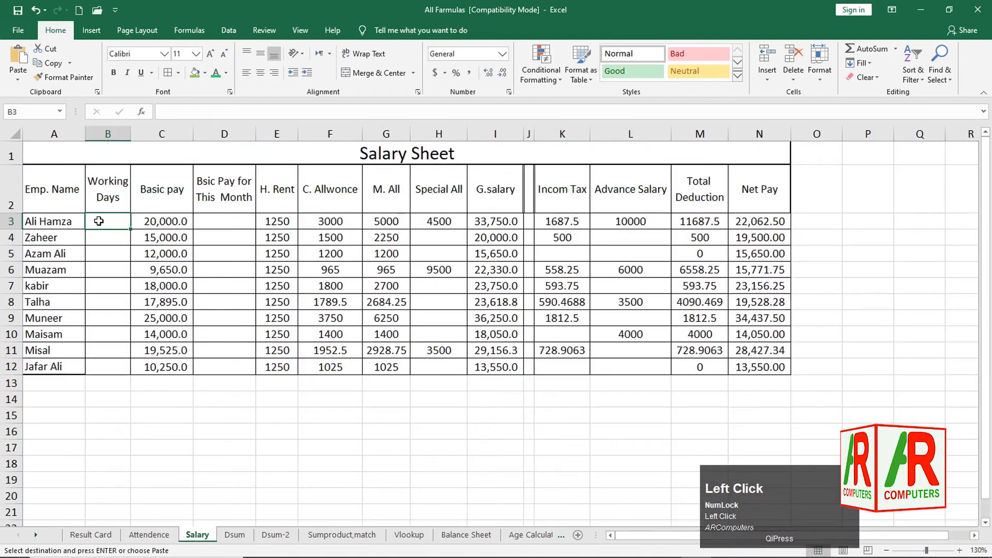
left_click(105, 238)
left_click(104, 222)
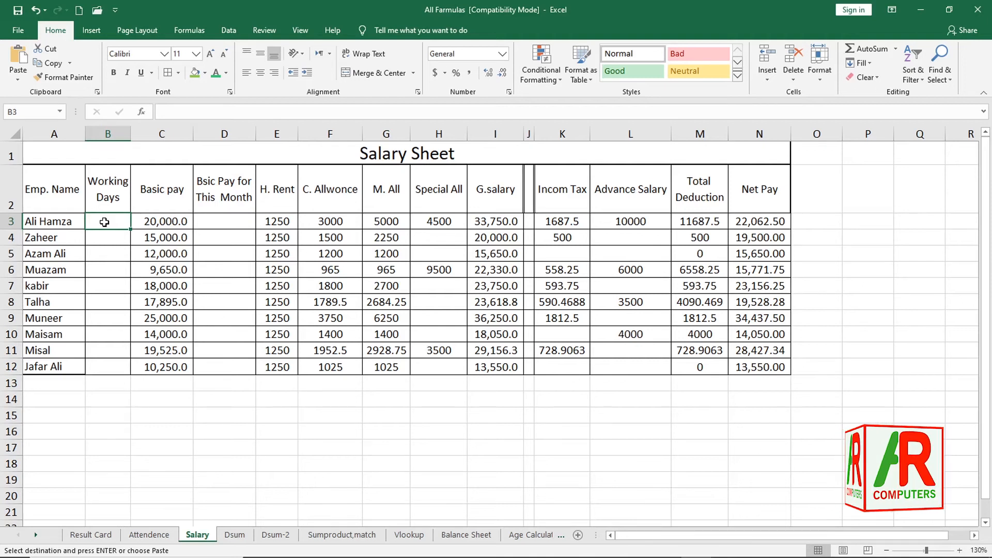
key("ctrl+v")
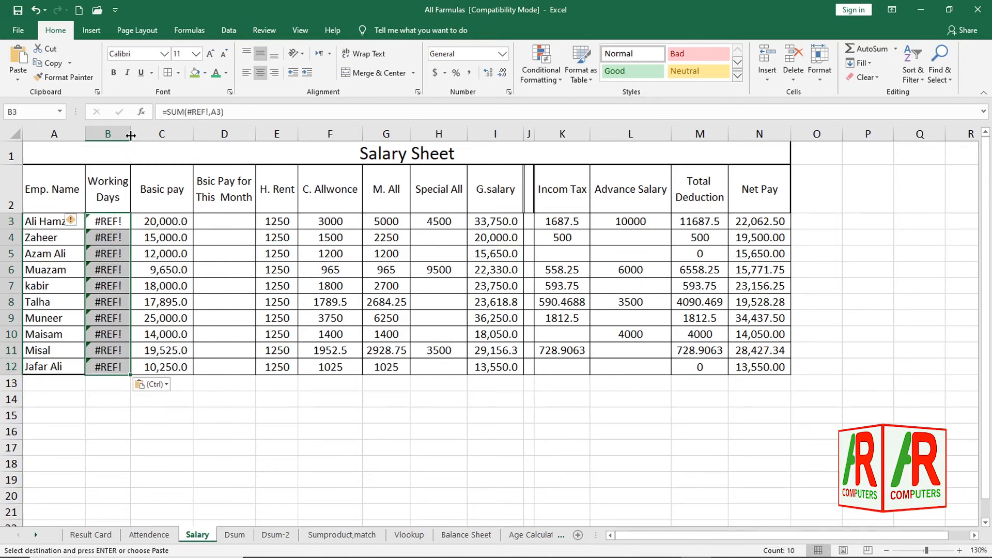
- Narrow the Working Days column B slightly on the Salary sheet
left_click_drag(131, 135, 128, 135)
left_click(107, 447)
left_click(105, 225)
left_click(150, 534)
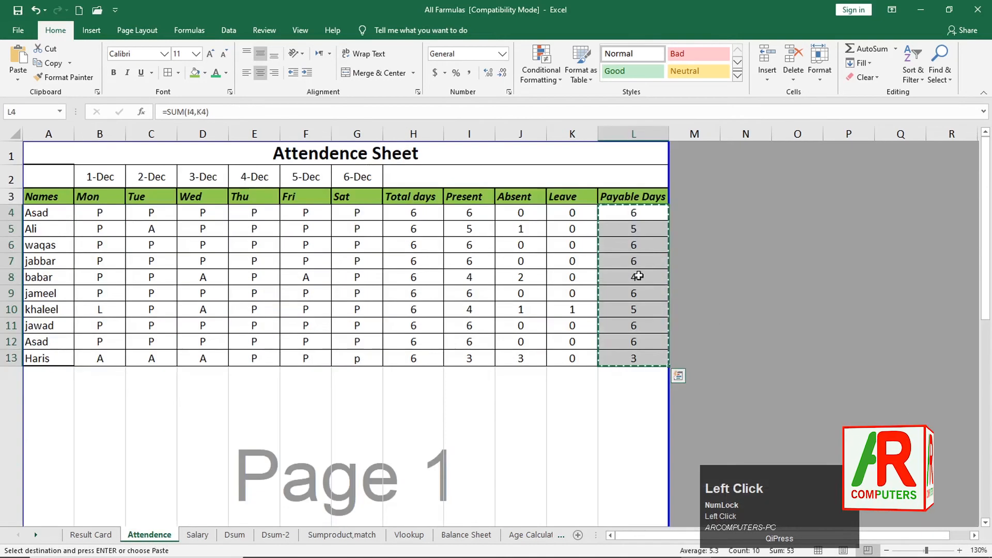
key("Escape")
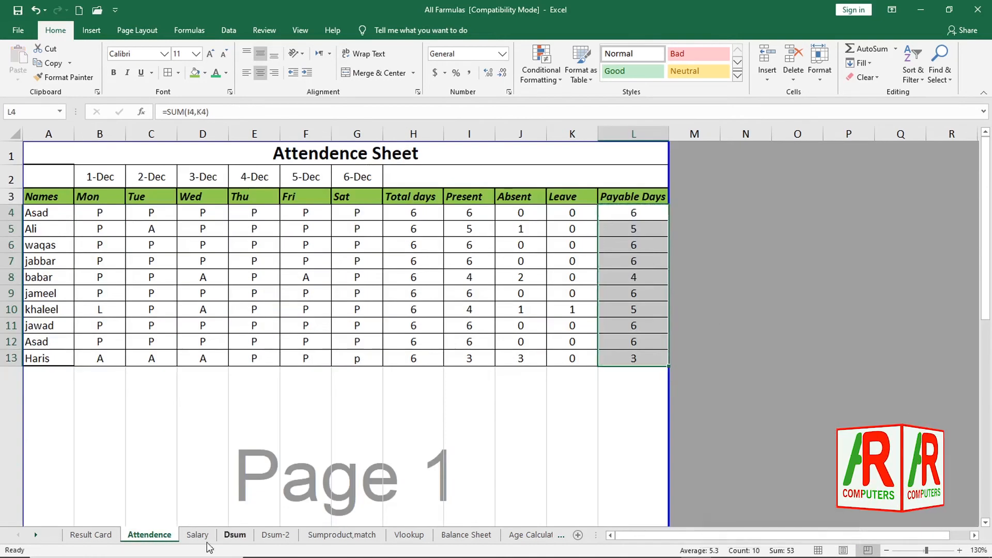
left_click(190, 536)
left_click(206, 535)
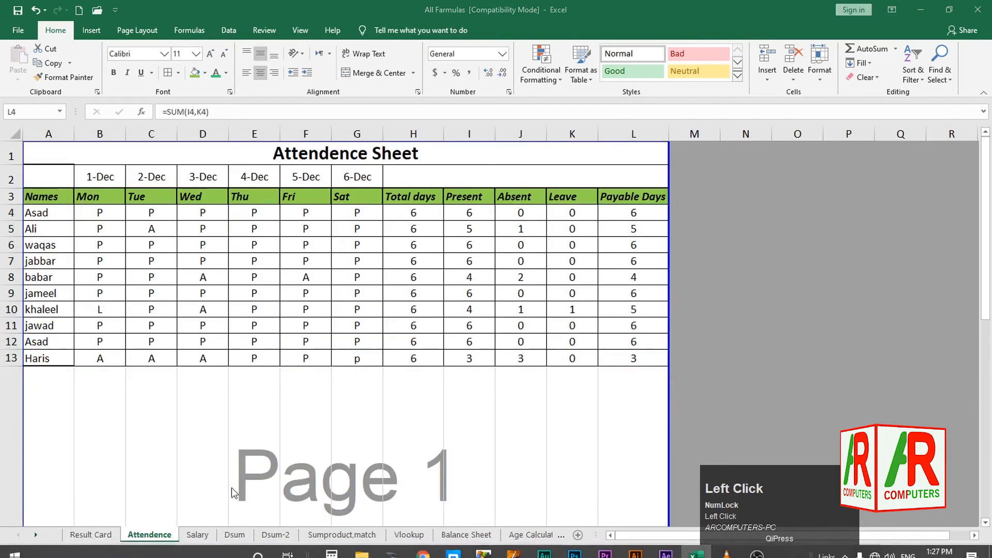
left_click(201, 536)
left_click(479, 422)
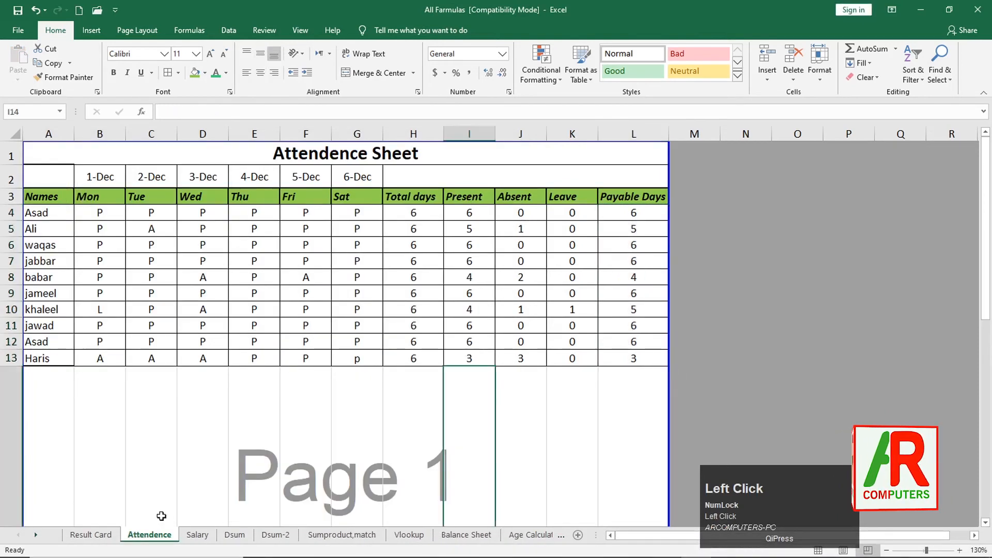
left_click(250, 489)
left_click(511, 396)
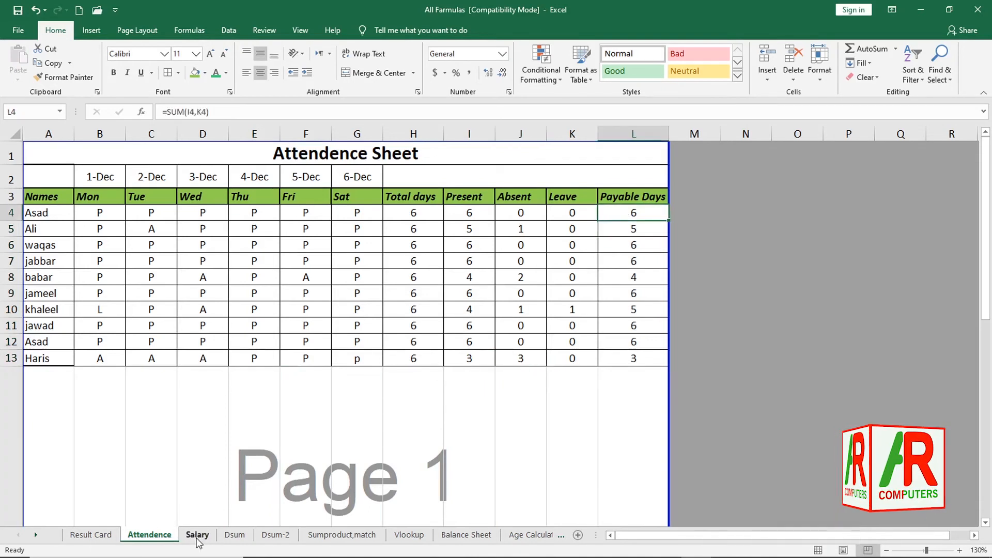
- Clear the pasted formulas from the Working Days cells on the Salary sheet, covering B3:B15
key("ctrl+c")
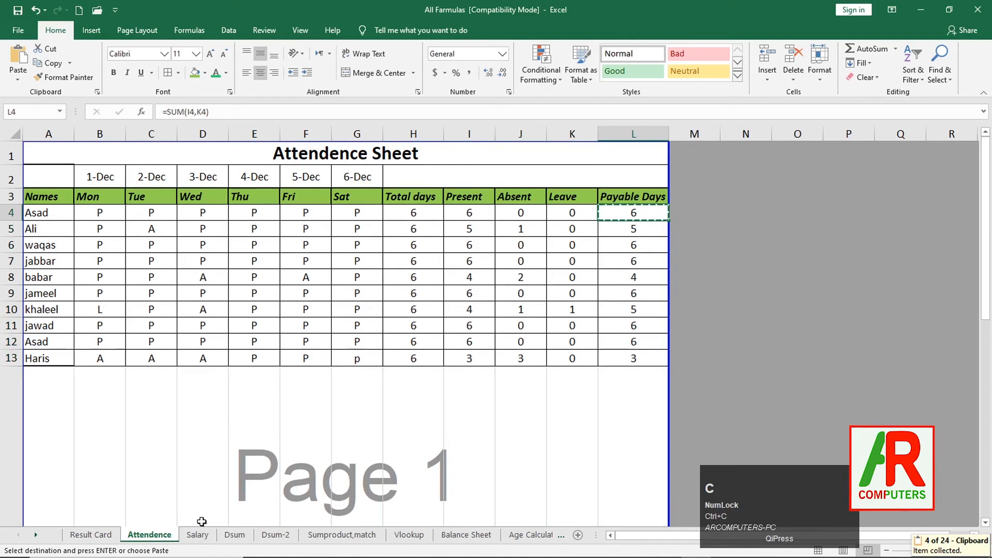
left_click(198, 535)
left_click_drag(106, 415, 107, 222)
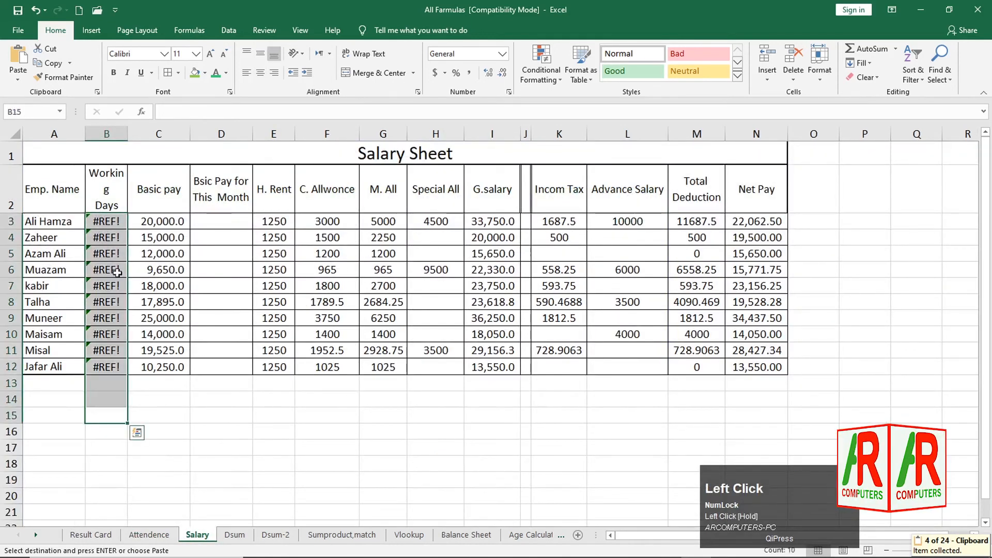
key("Delete")
left_click(108, 222)
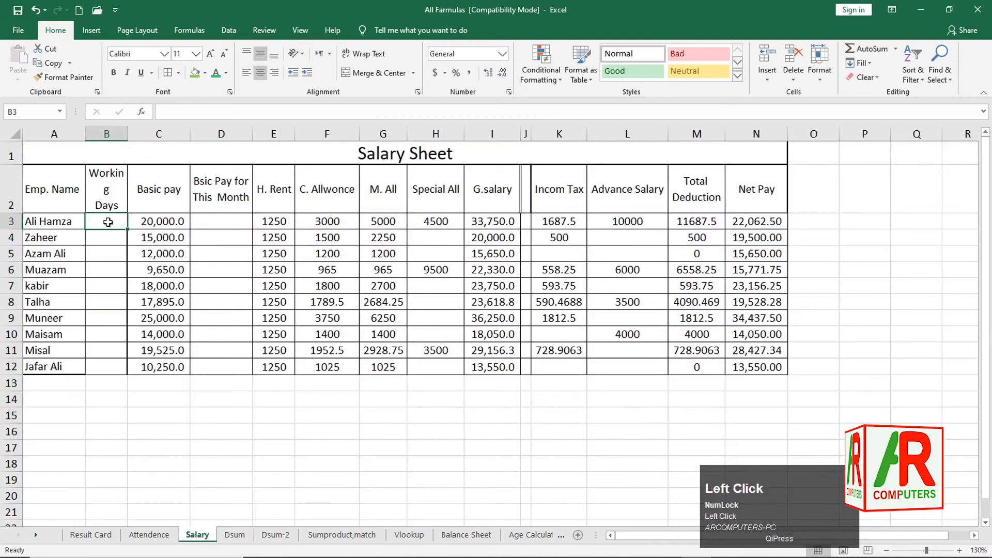
right_click(107, 225)
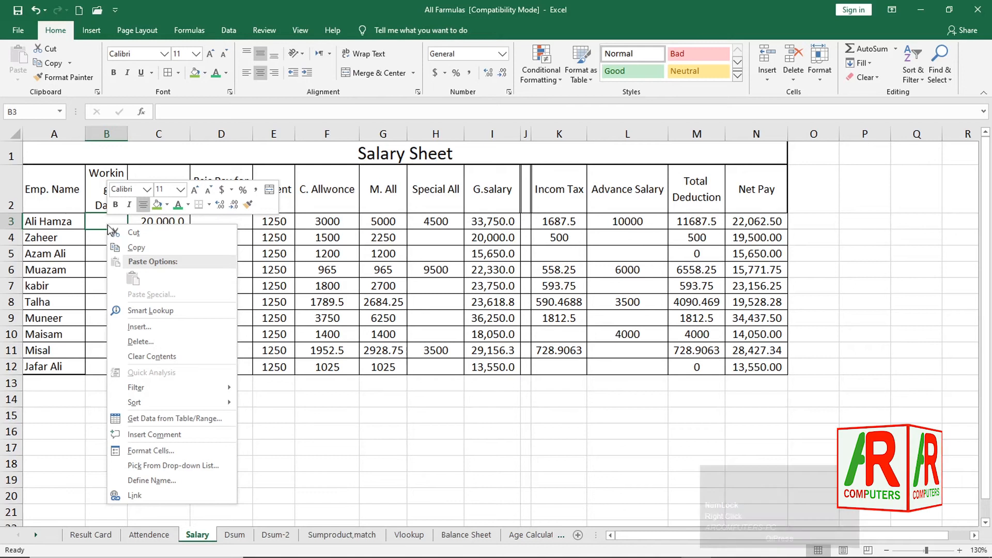
left_click(288, 411)
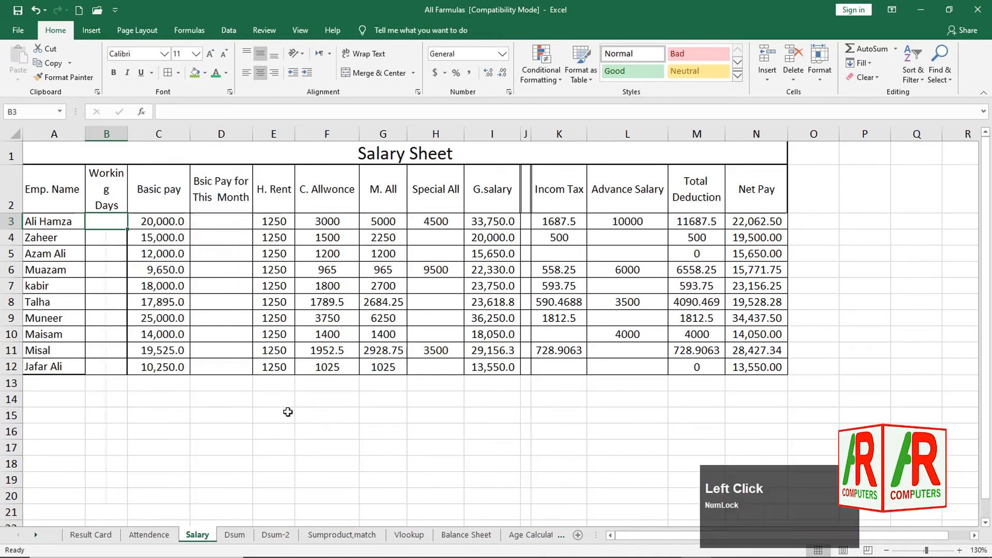
- Copy the Payable Days cell L4 from the Attendence sheet and paste it as a link into B3 on the Salary sheet
left_click(169, 535)
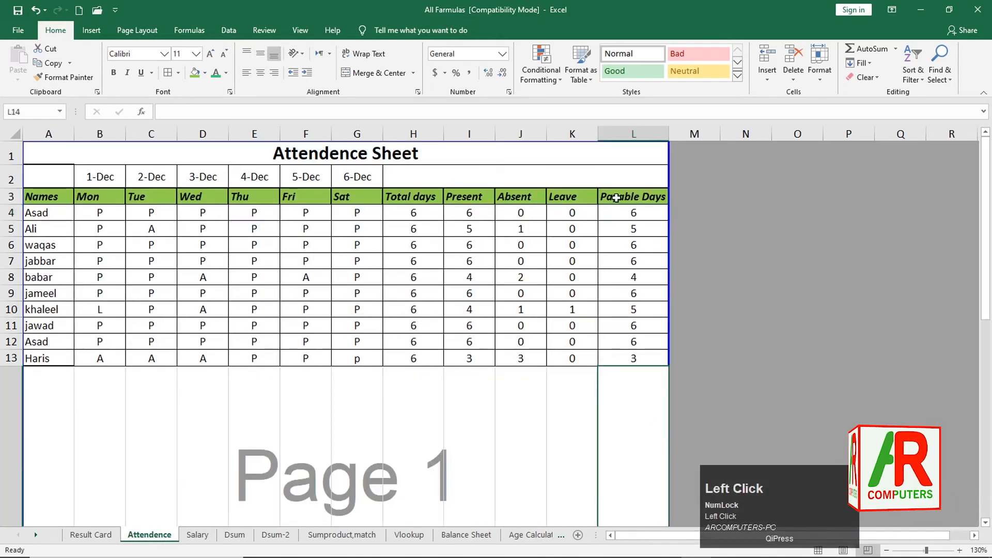
key("ctrl+c")
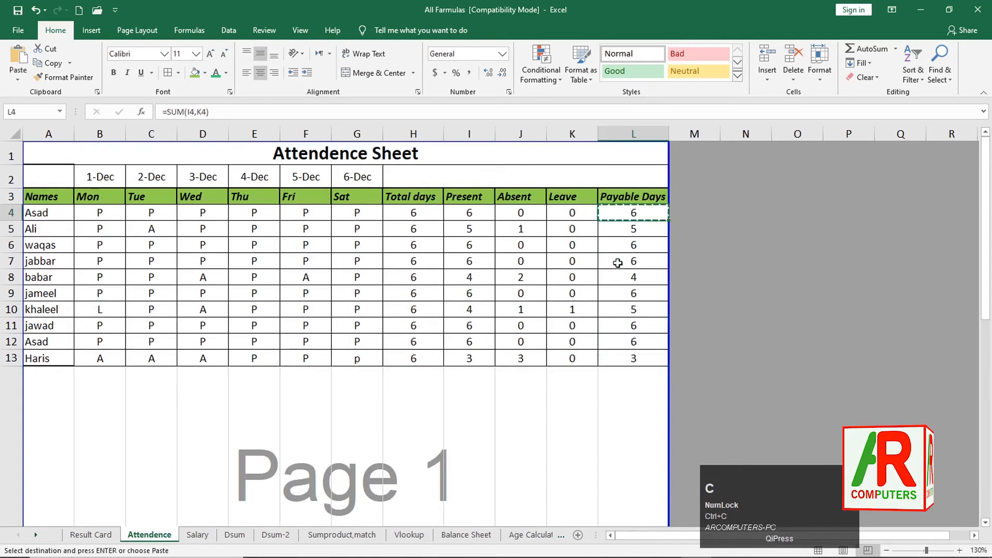
left_click(201, 536)
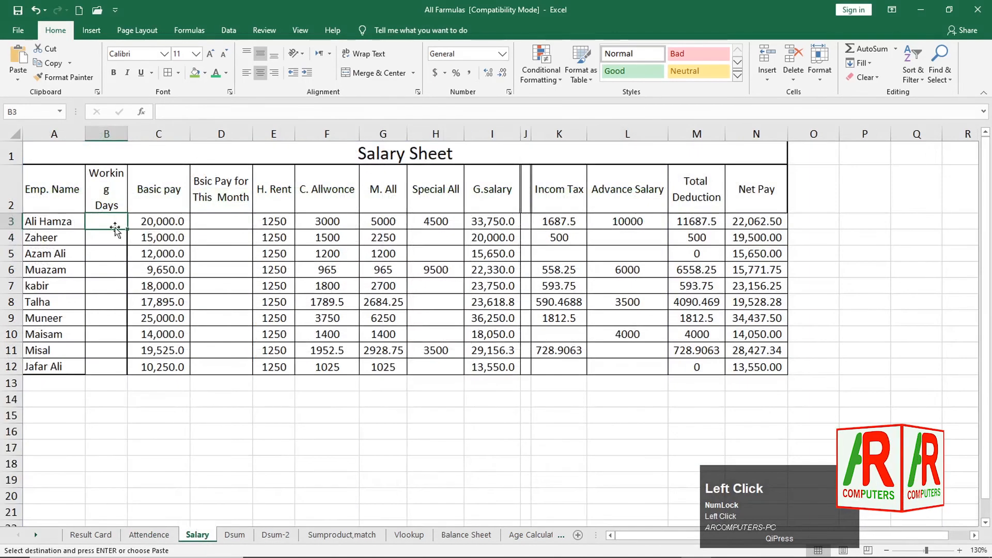
right_click(112, 220)
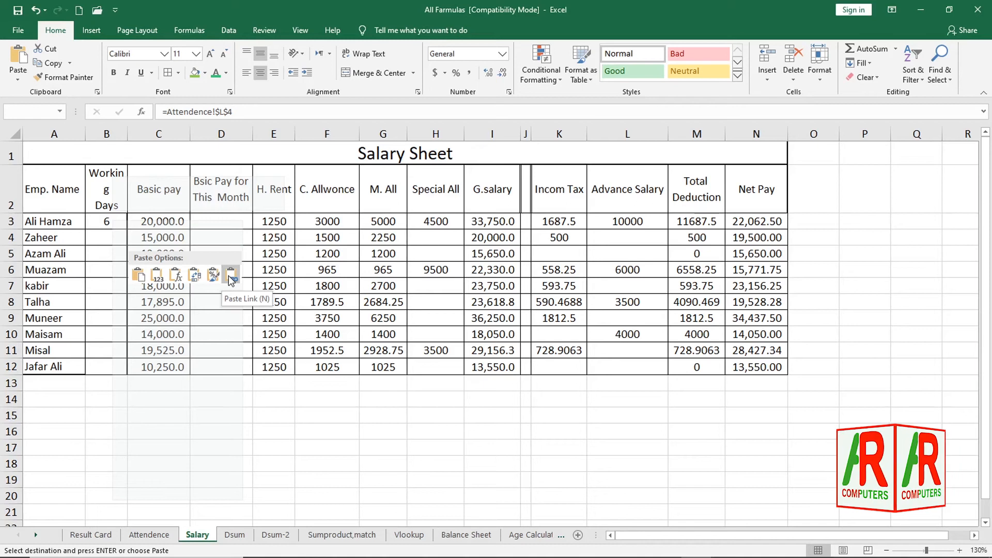
right_click(104, 223)
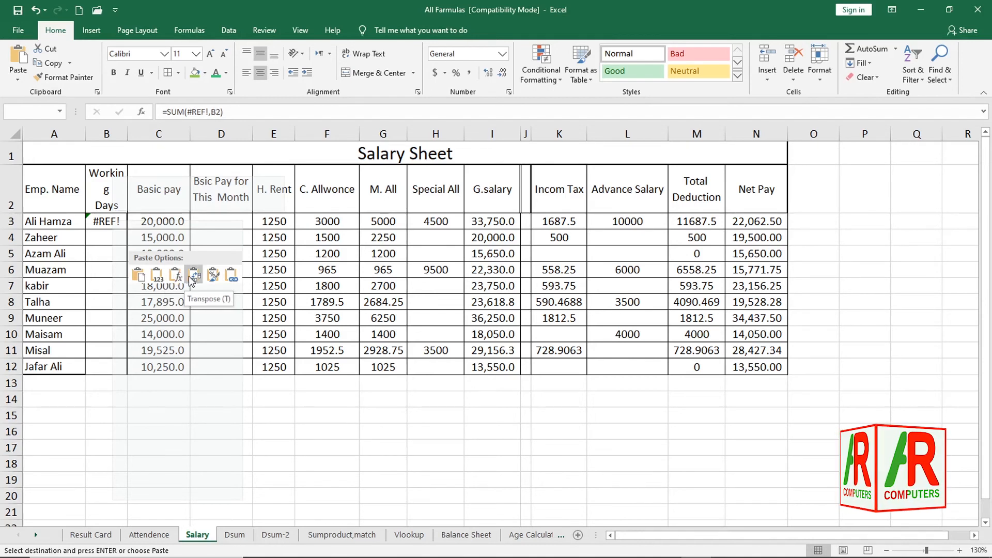
left_click(230, 277)
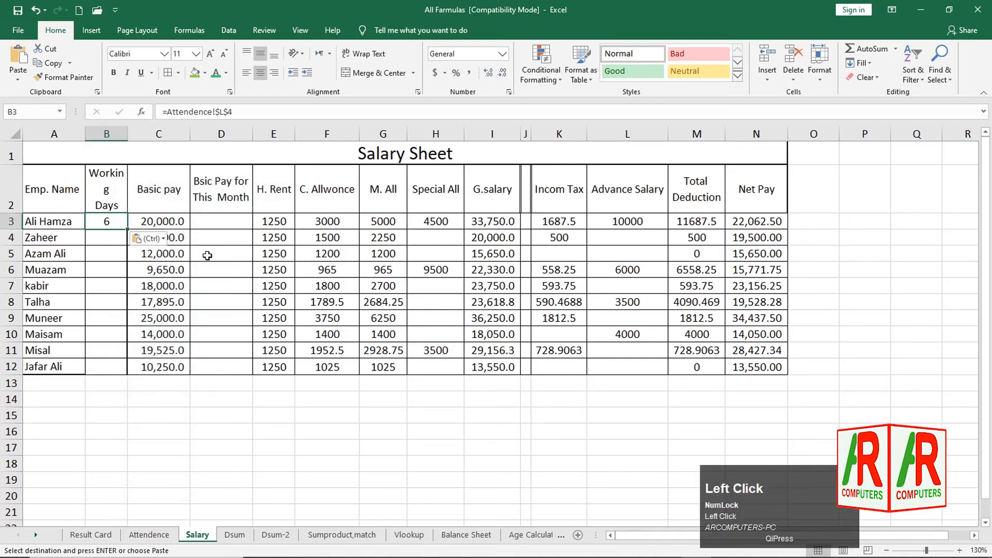
left_click_drag(98, 264, 112, 247)
left_click(108, 223)
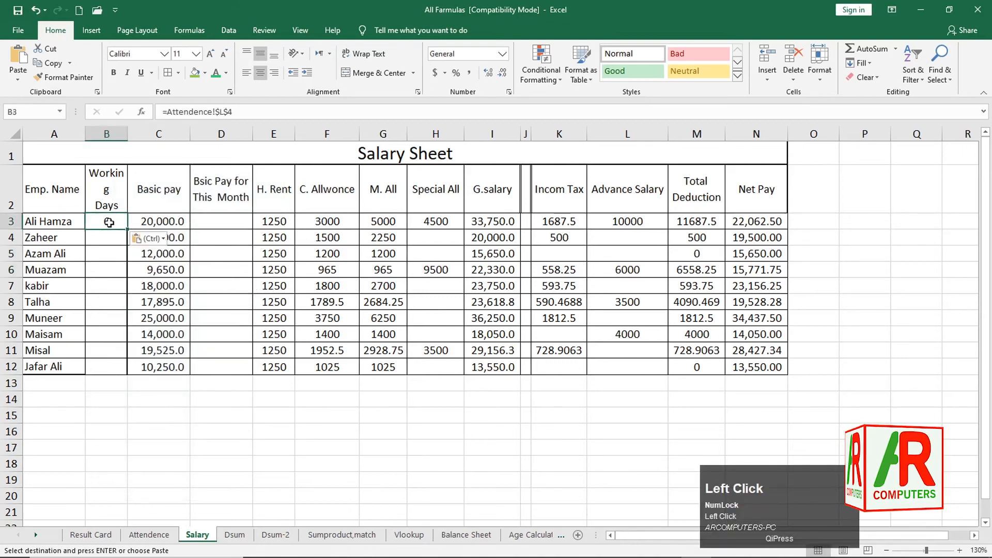
left_click(108, 258)
left_click(105, 220)
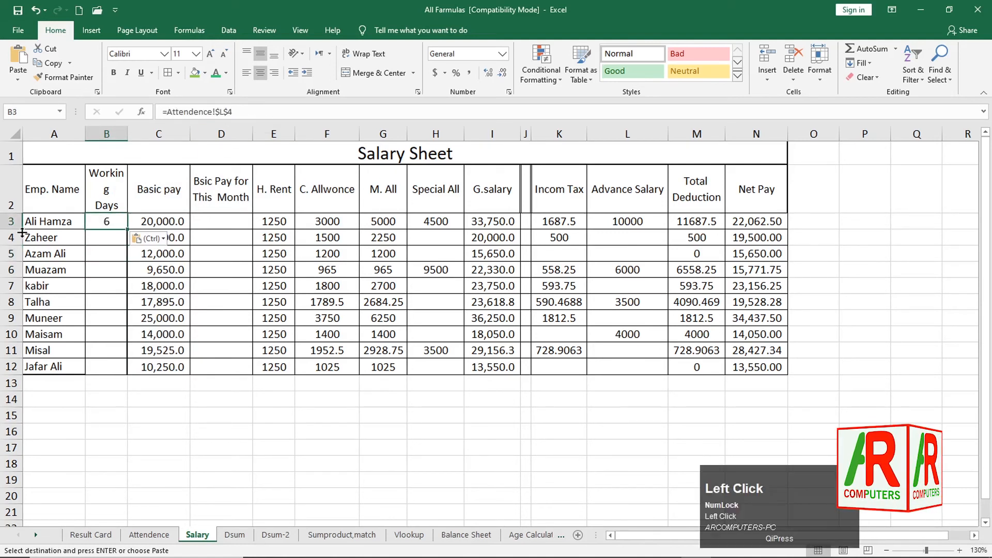
- Set the Monday attendance in B4 of the Attendence sheet to A and check the linked Working Days cell B3 on the Salary sheet
left_click(149, 534)
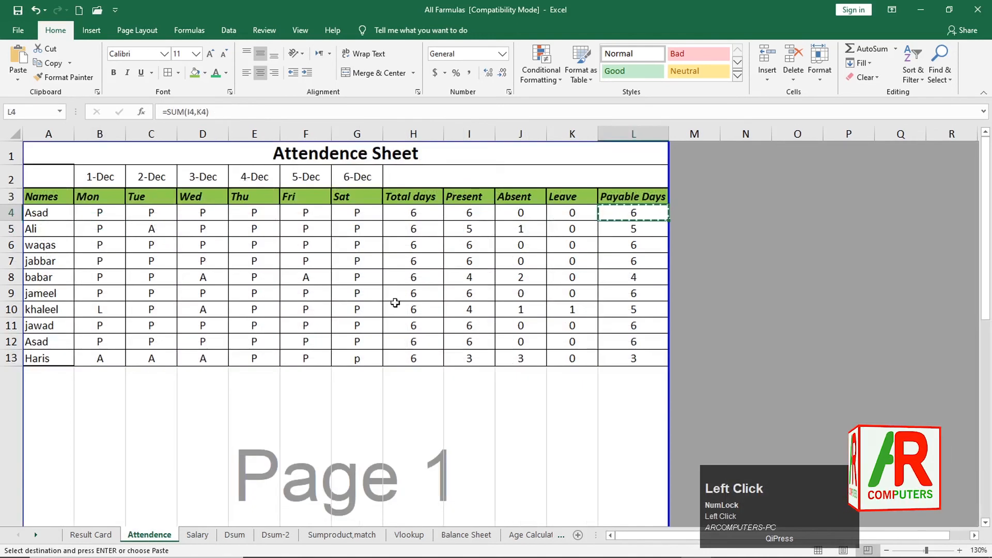
key("Escape")
left_click(390, 403)
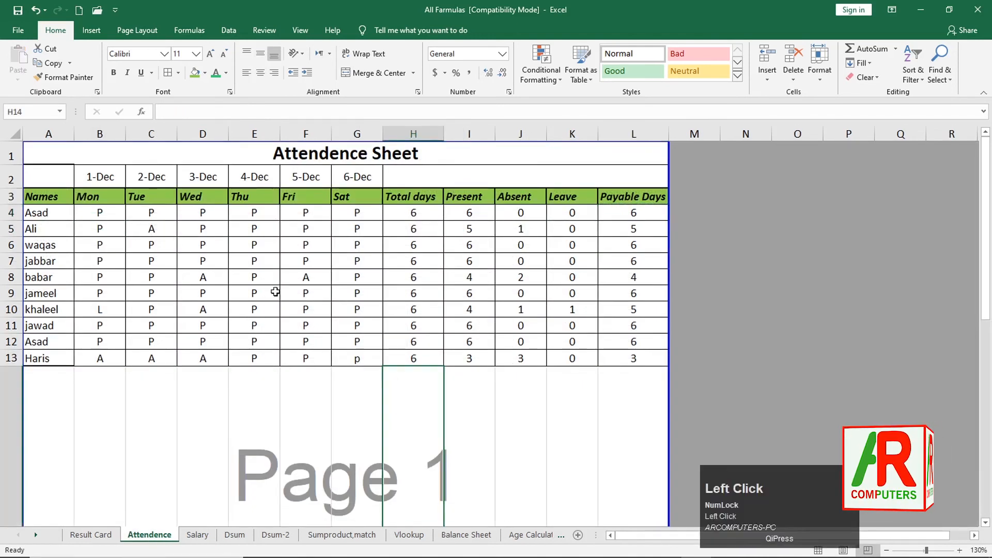
left_click(649, 213)
left_click(99, 213)
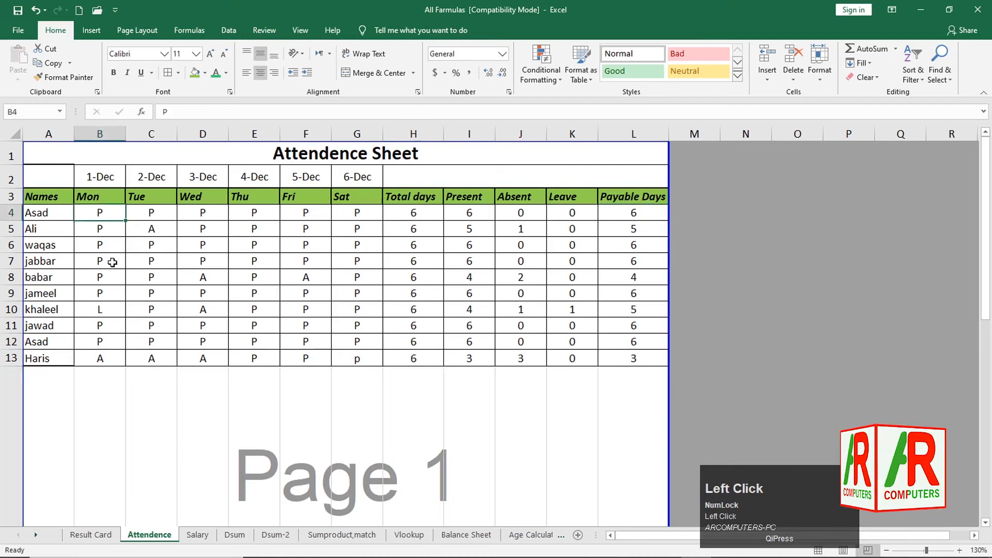
type("A")
key("Return")
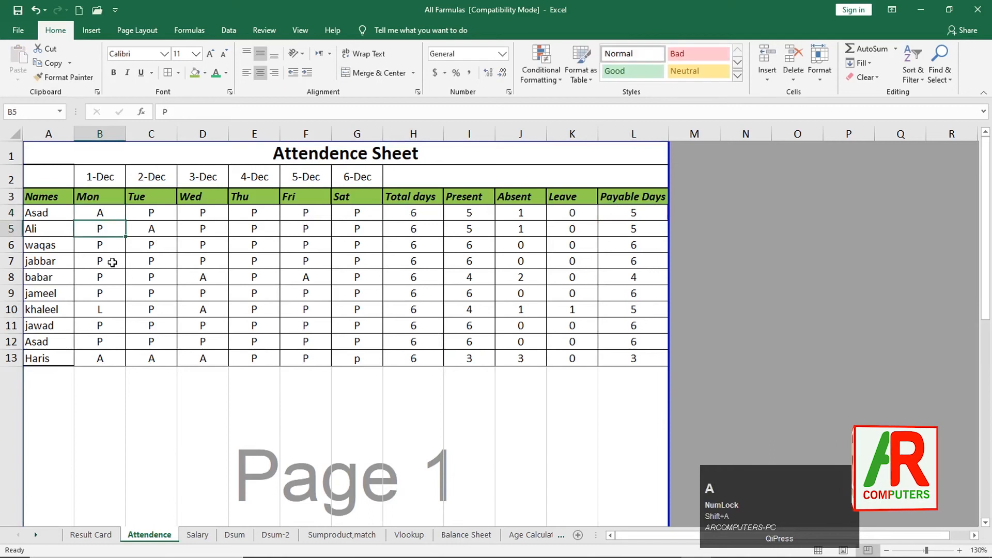
left_click(627, 215)
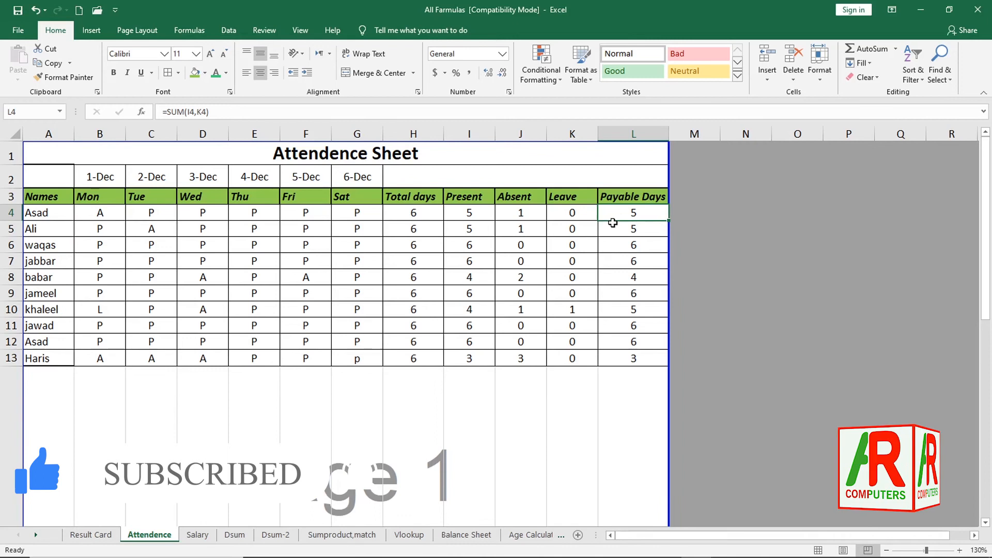
left_click(197, 534)
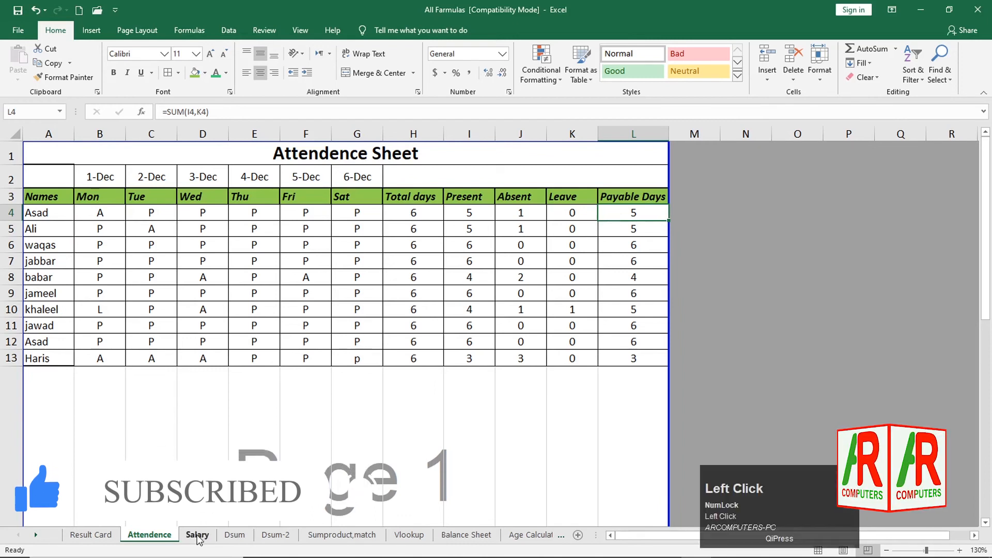
left_click(98, 237)
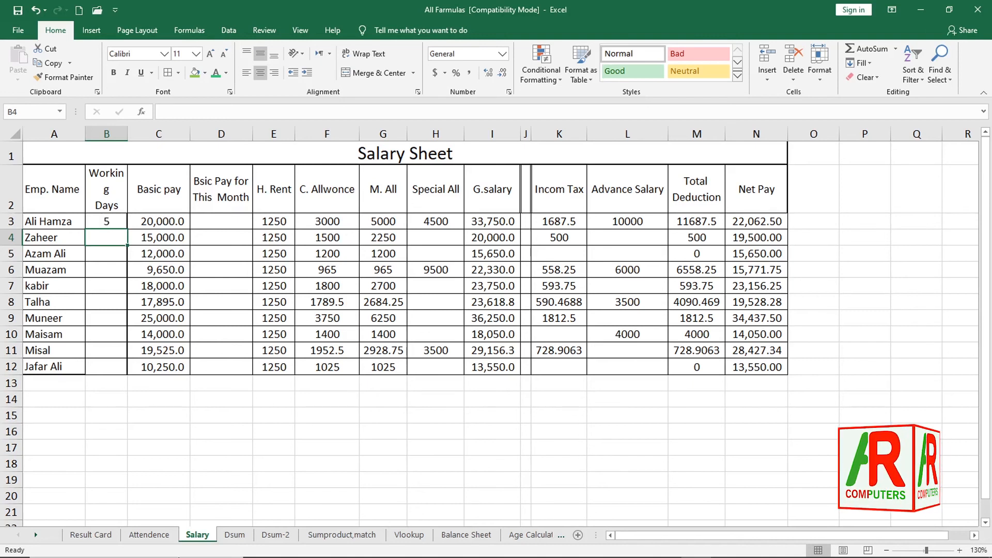
- Copy the remaining Payable Days cells L5:L13 and paste them as links into the Salary sheet's Working Days cells from B4
left_click(147, 534)
left_click_drag(636, 228, 642, 361)
key("ctrl+c")
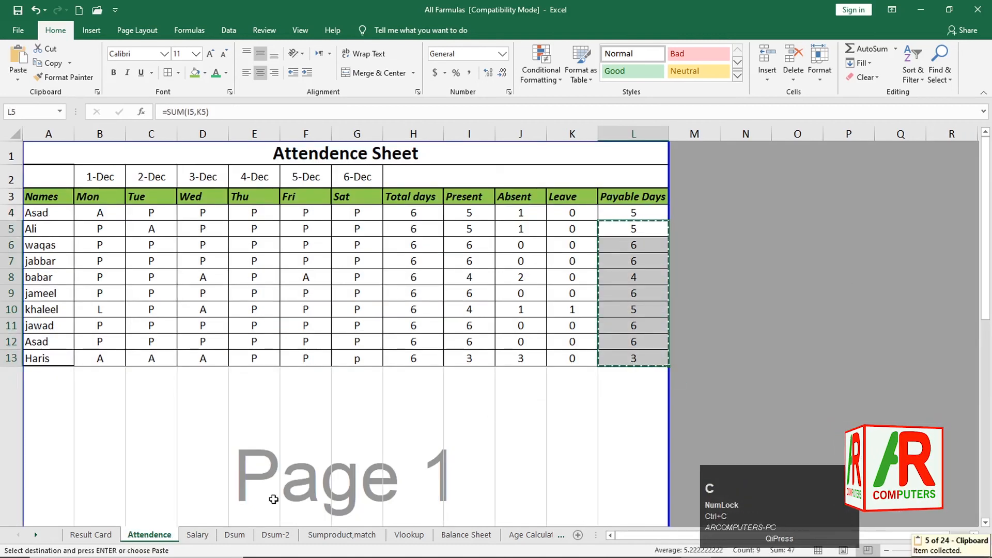
left_click(197, 535)
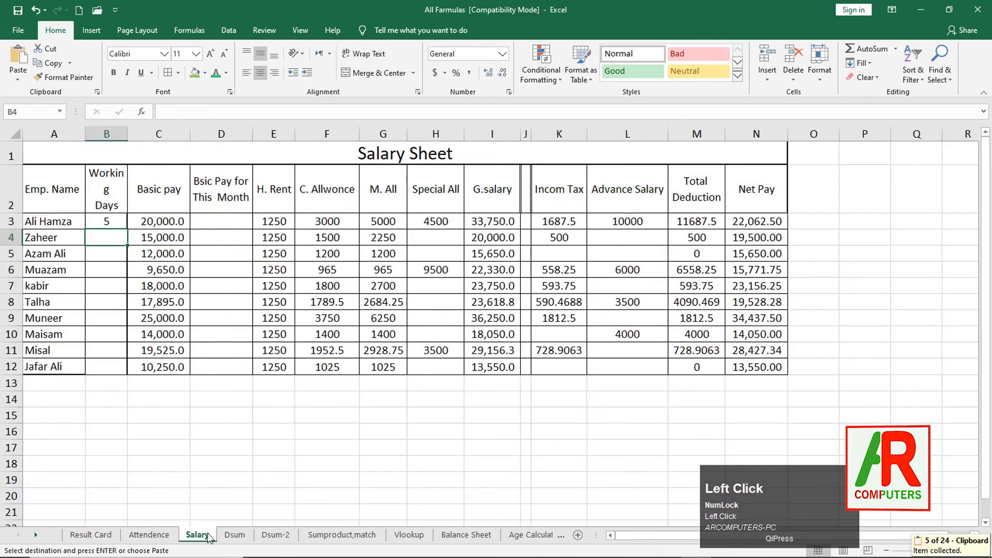
left_click(108, 239)
right_click(108, 241)
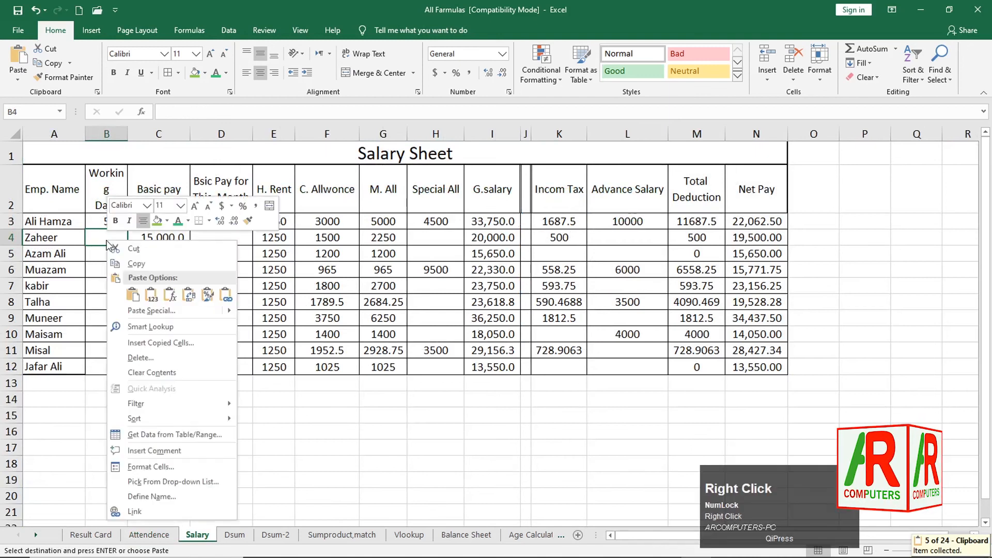
left_click(225, 294)
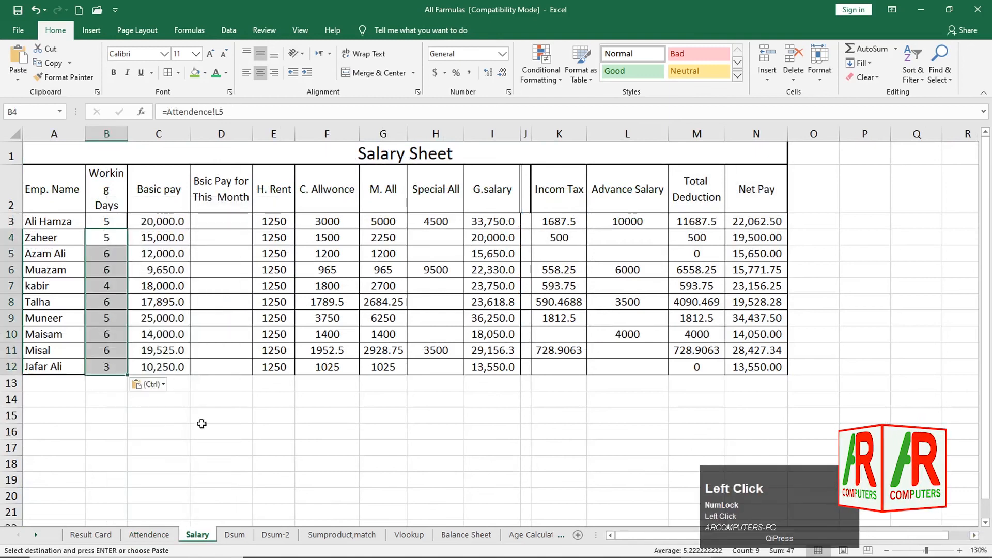
left_click(203, 425)
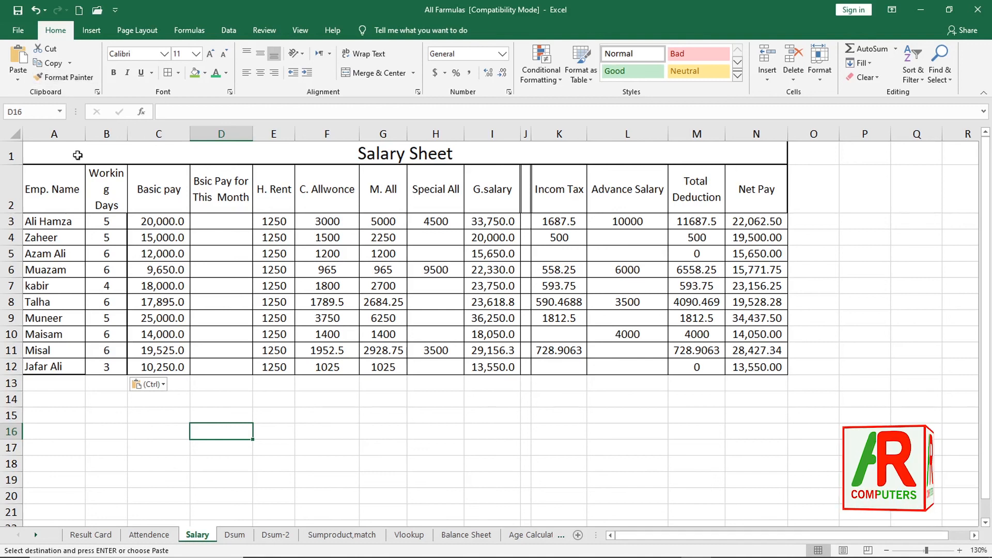
- Copy the format of the Names header A3 on the Attendence sheet to the name cells A4:A13 with Format Painter
left_click(149, 533)
left_click(47, 197)
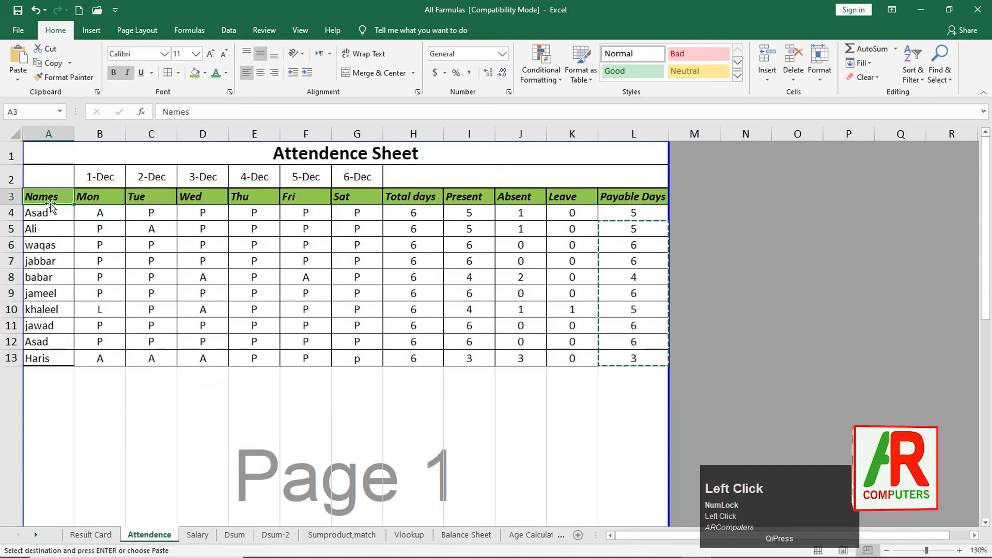
left_click(70, 77)
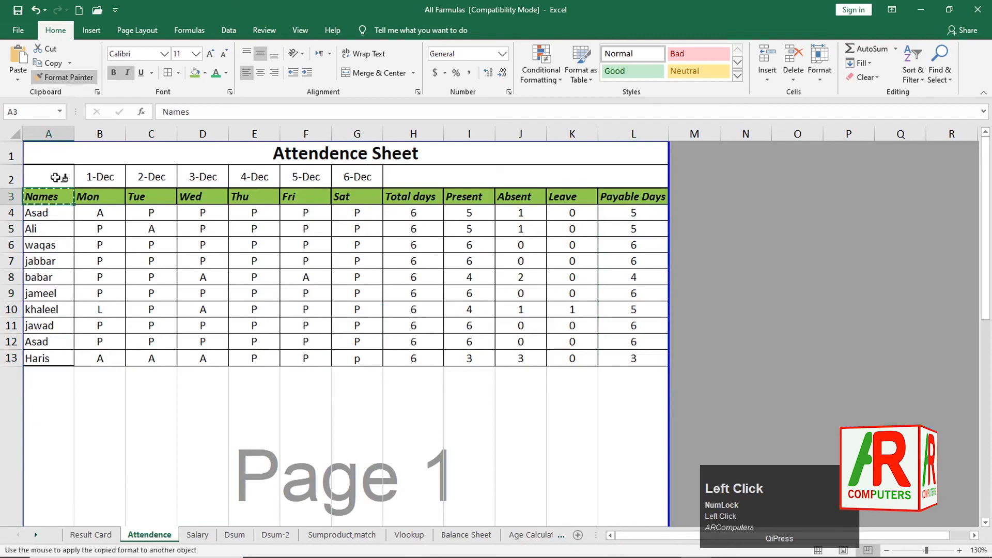
left_click_drag(46, 213, 46, 358)
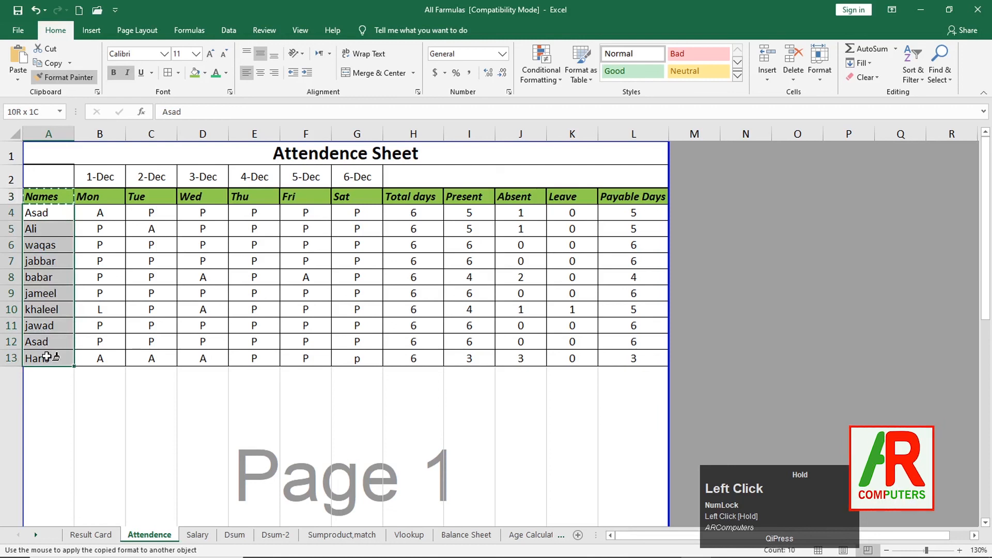
left_click_drag(47, 357, 47, 357)
left_click(106, 391)
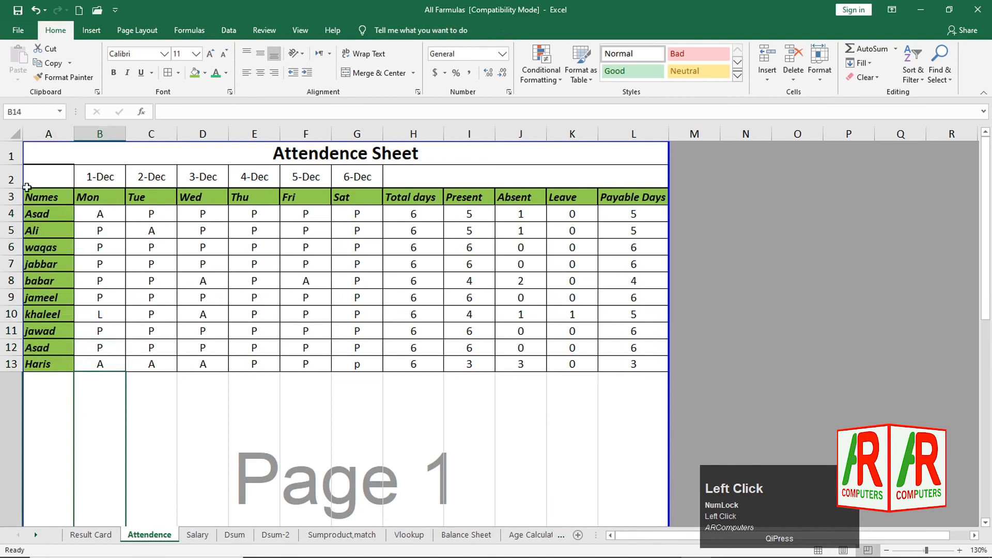
left_click(156, 408)
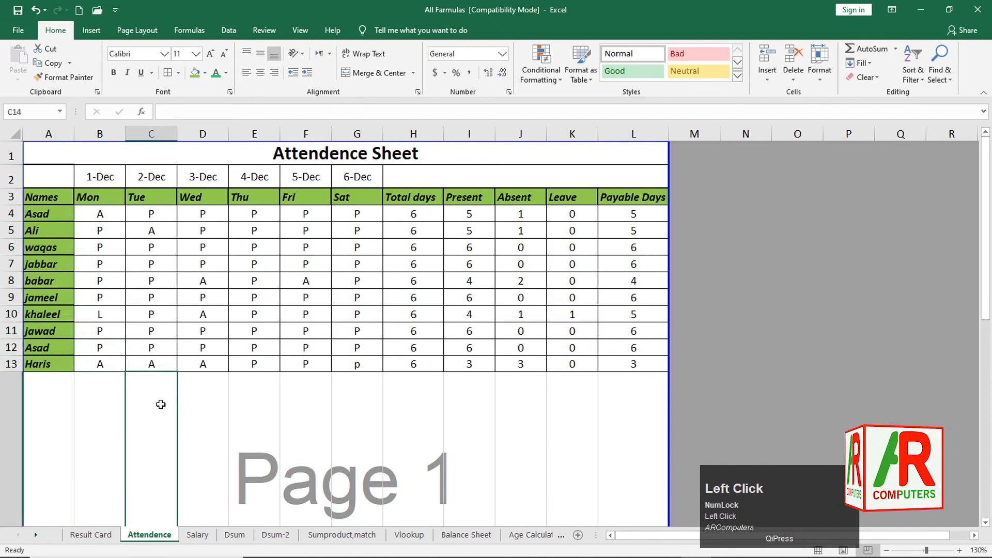